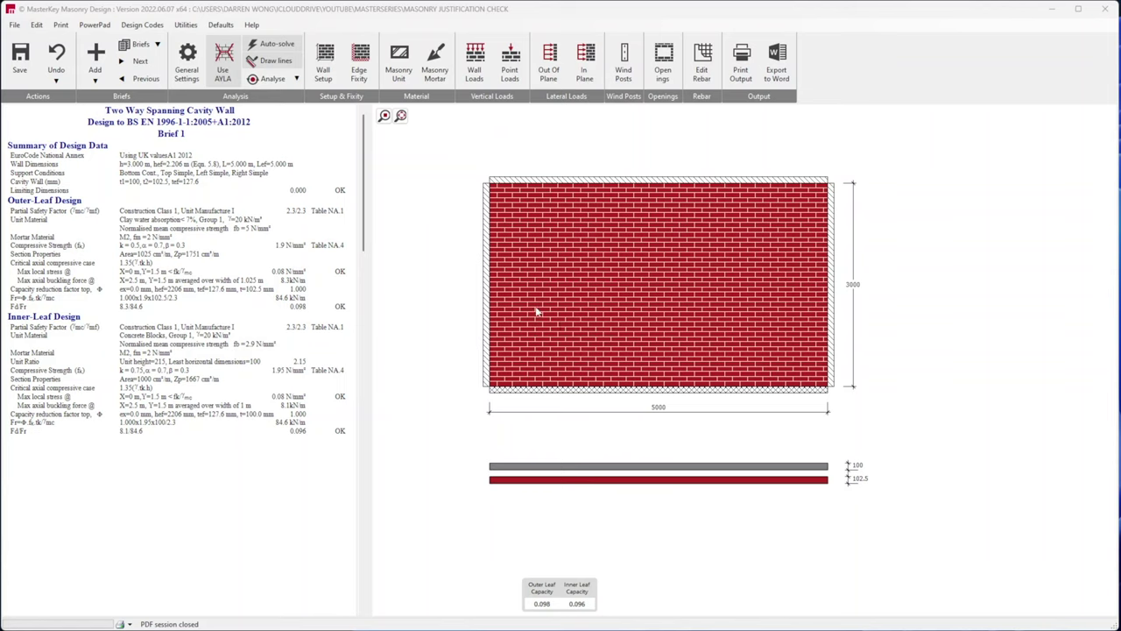
Change the wall setup from a cavity wall to a single-leaf wall and set its width to 5.73 m.
left_click(273, 61)
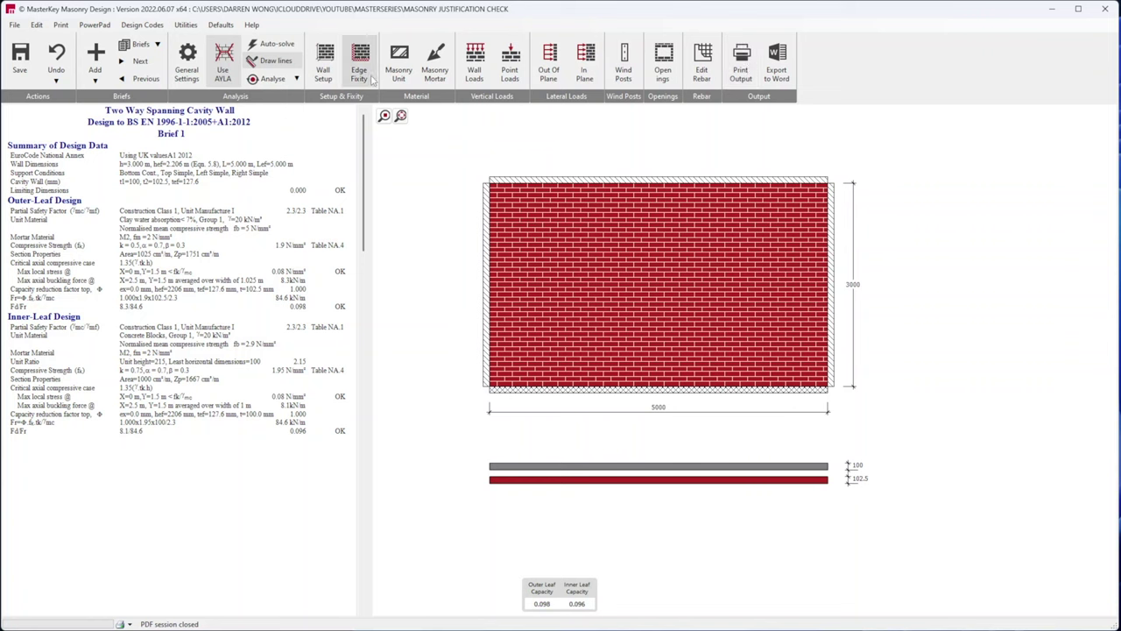
left_click(324, 60)
left_click_drag(889, 220, 848, 197)
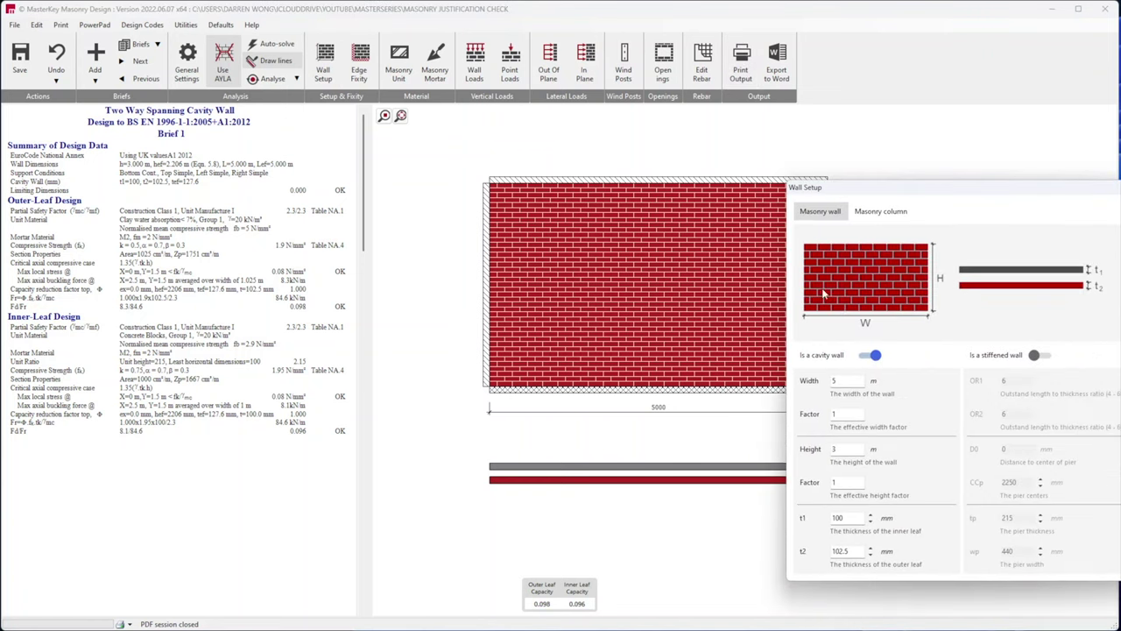
left_click(875, 355)
left_click(854, 382)
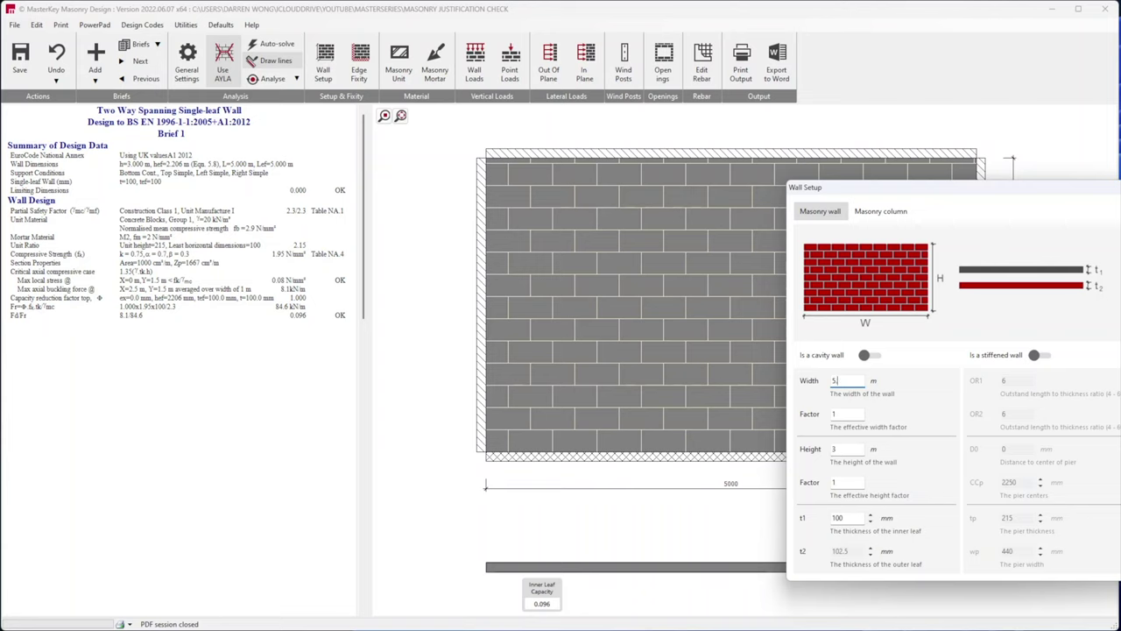
left_click(844, 415)
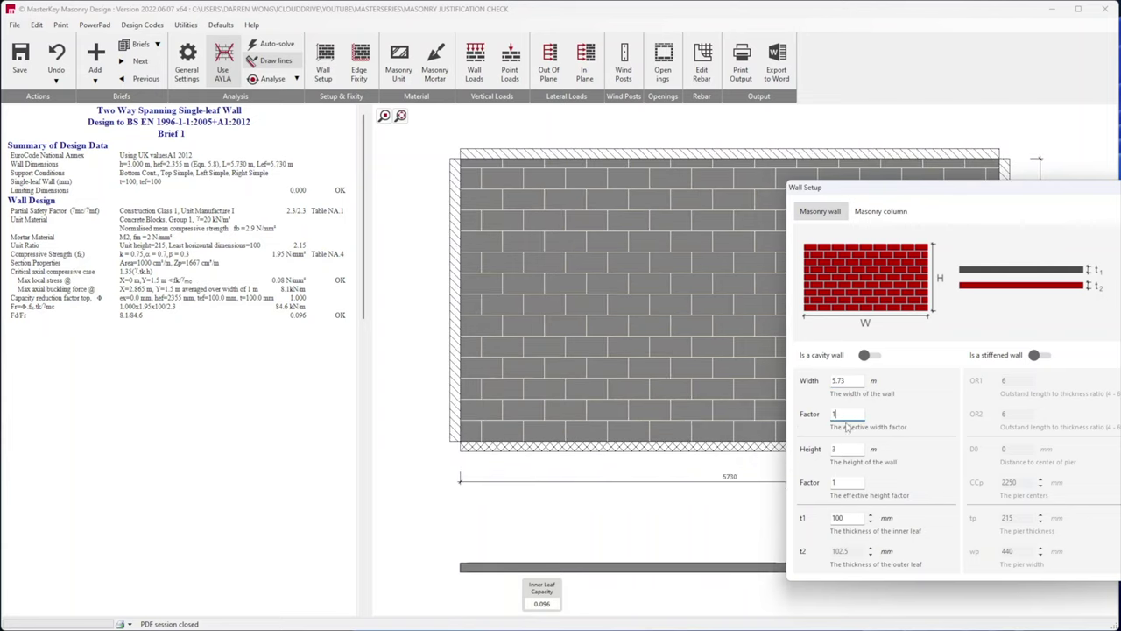
Set the wall's height to 2.8 m and its leaf thickness t1 to 170 mm.
left_click(846, 448)
type("2.8")
double_click(848, 517)
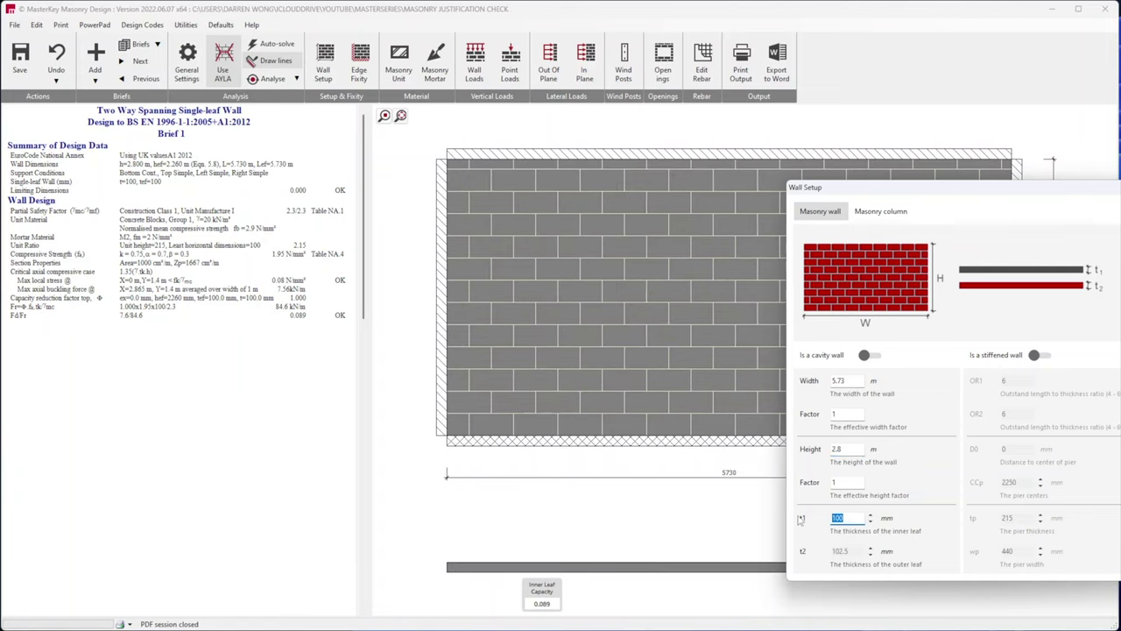
type("170")
left_click(749, 531)
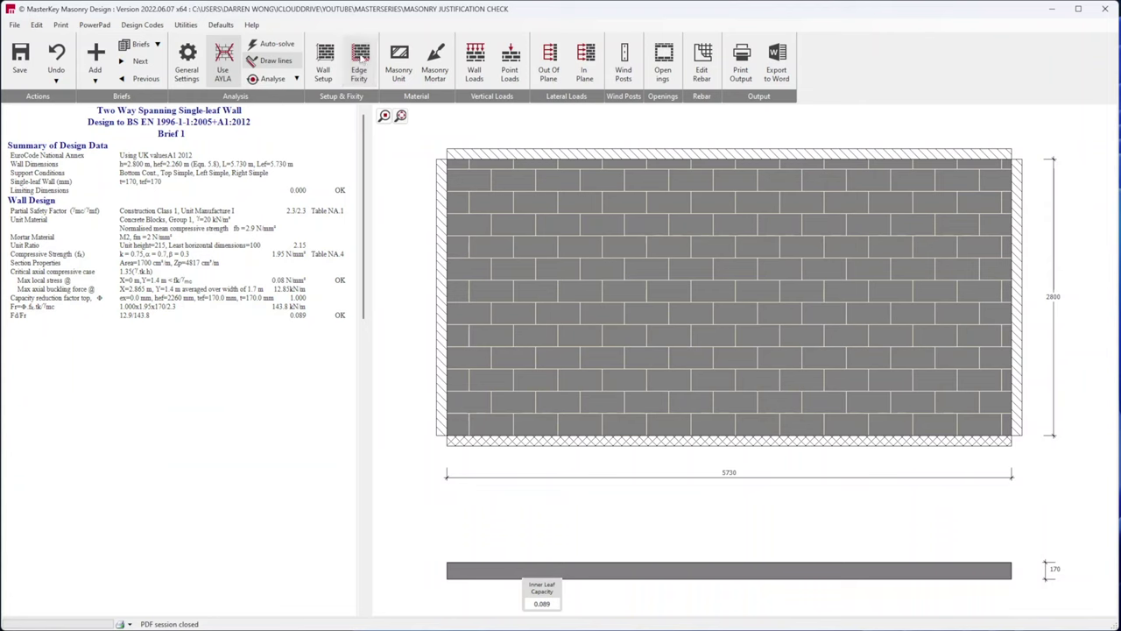
Set the fixity of the wall's base edge to Pinned.
left_click(359, 65)
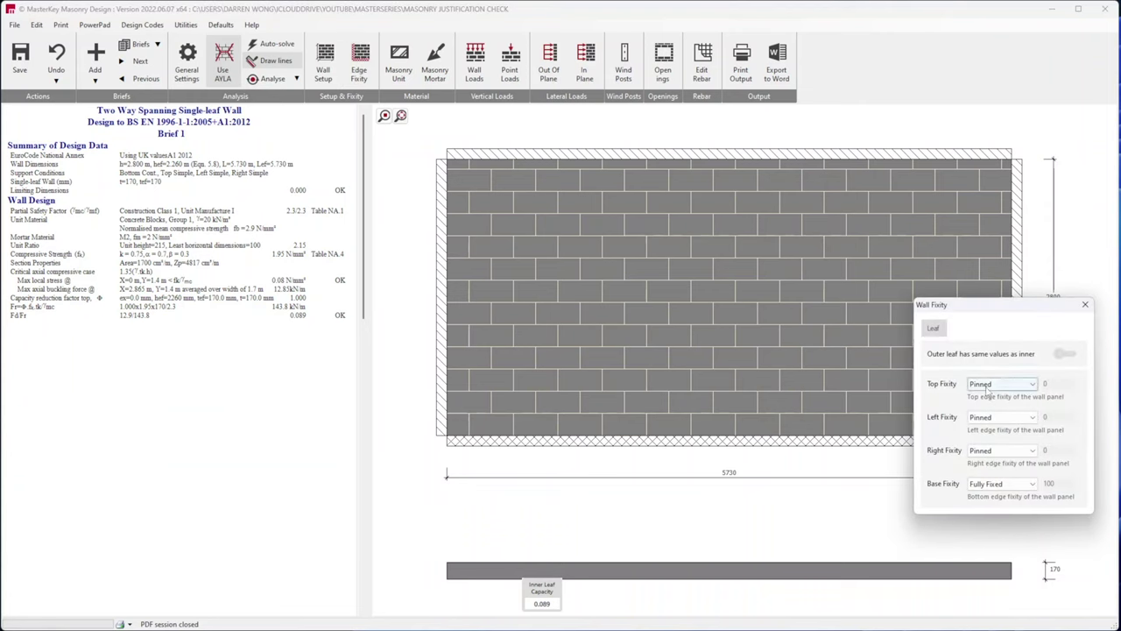
left_click(994, 484)
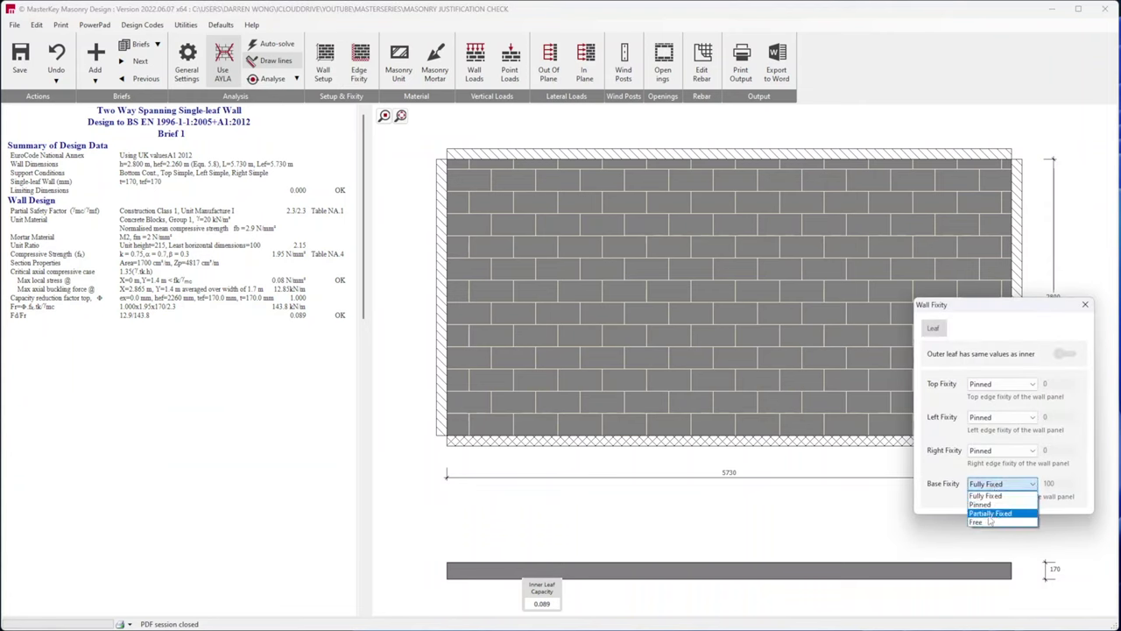
left_click(979, 506)
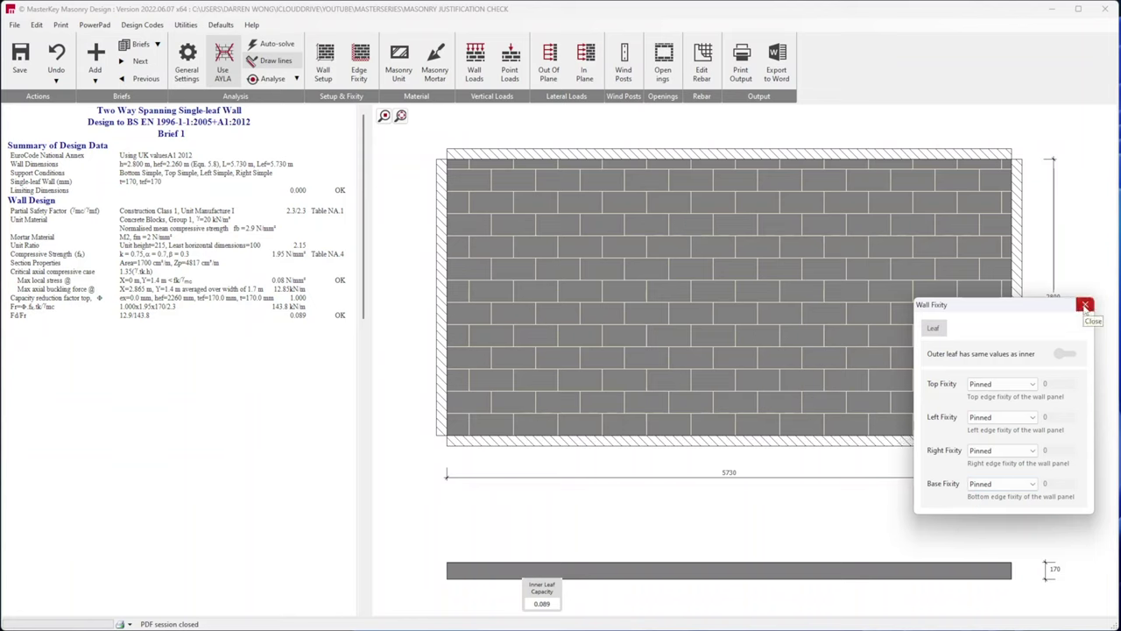
left_click(1085, 305)
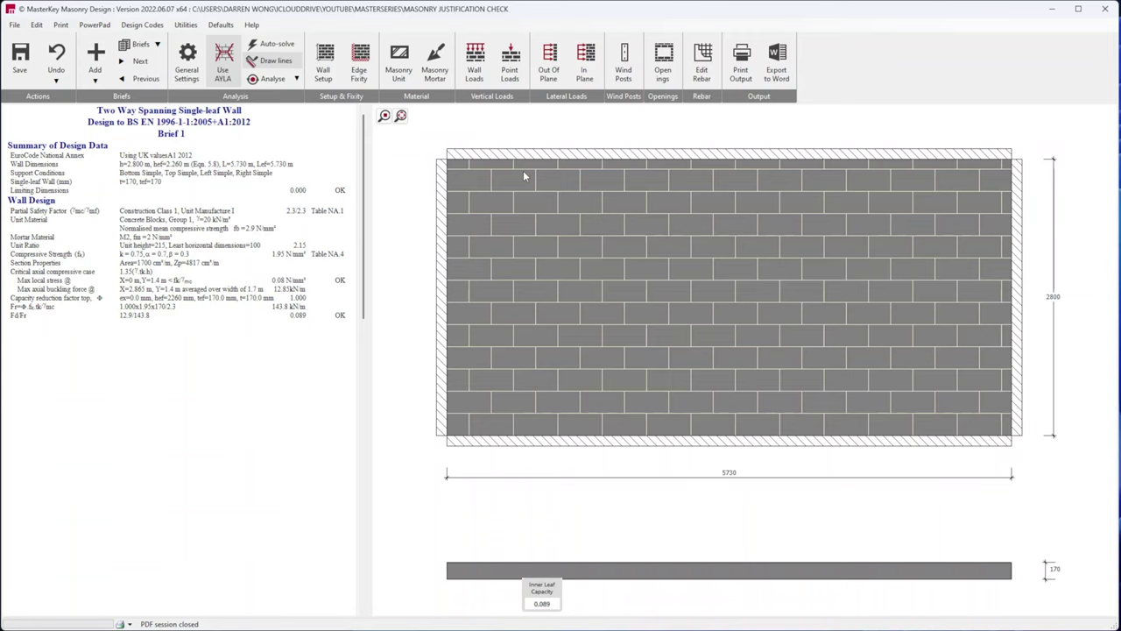
Set the concrete block masonry unit to Group 2, execution Class 2 and manufacturing Category II.
left_click(398, 61)
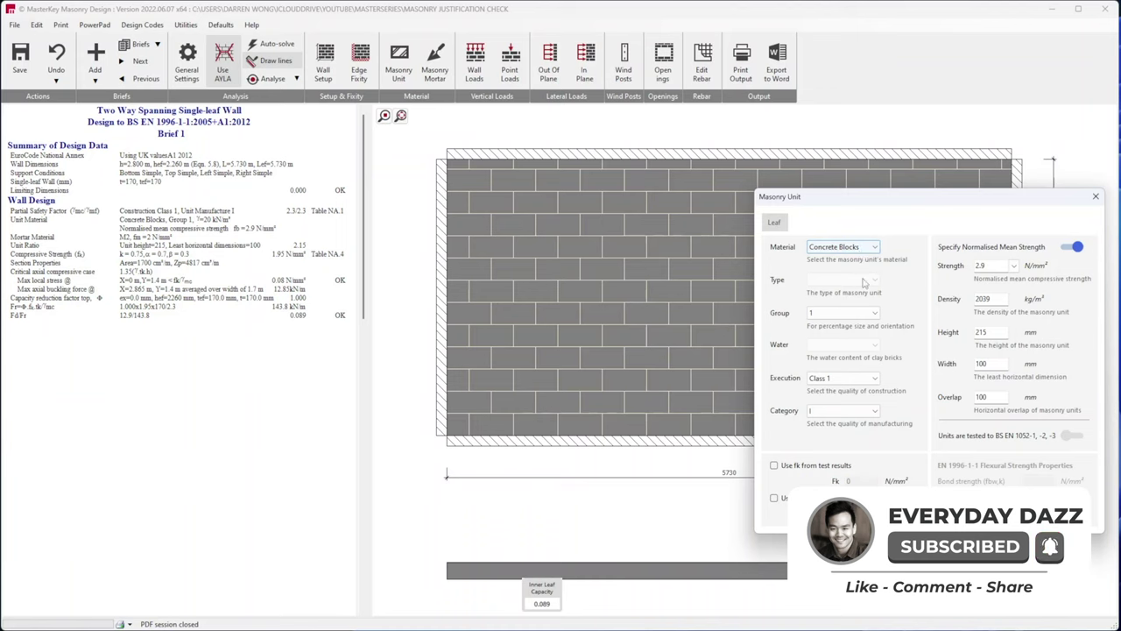
left_click(846, 314)
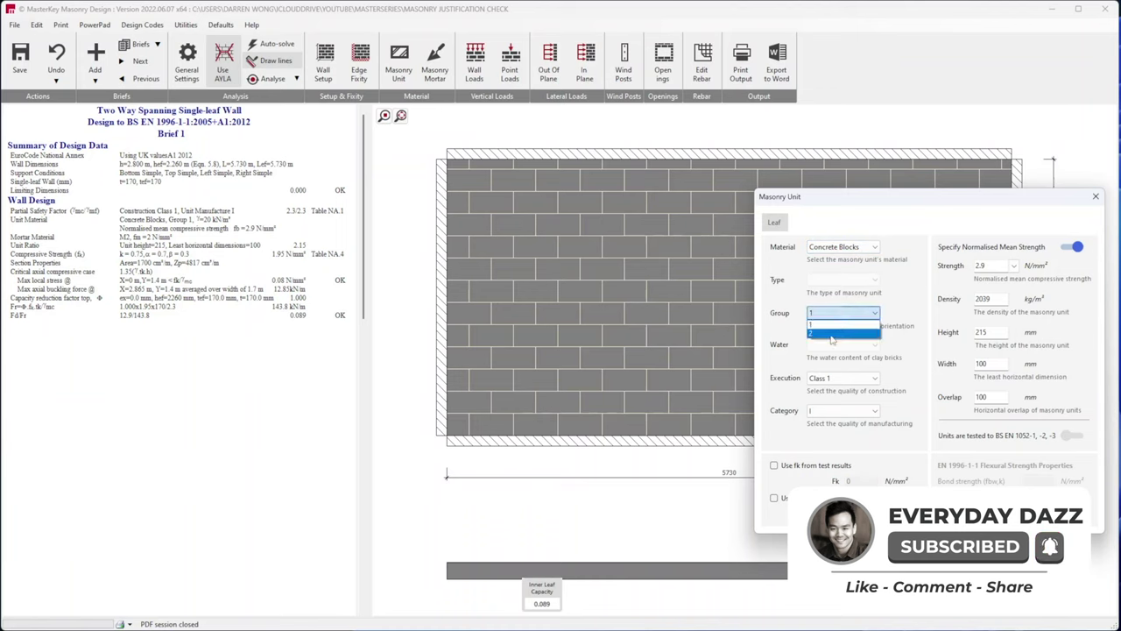
left_click(841, 333)
left_click(840, 378)
left_click(832, 402)
left_click(841, 410)
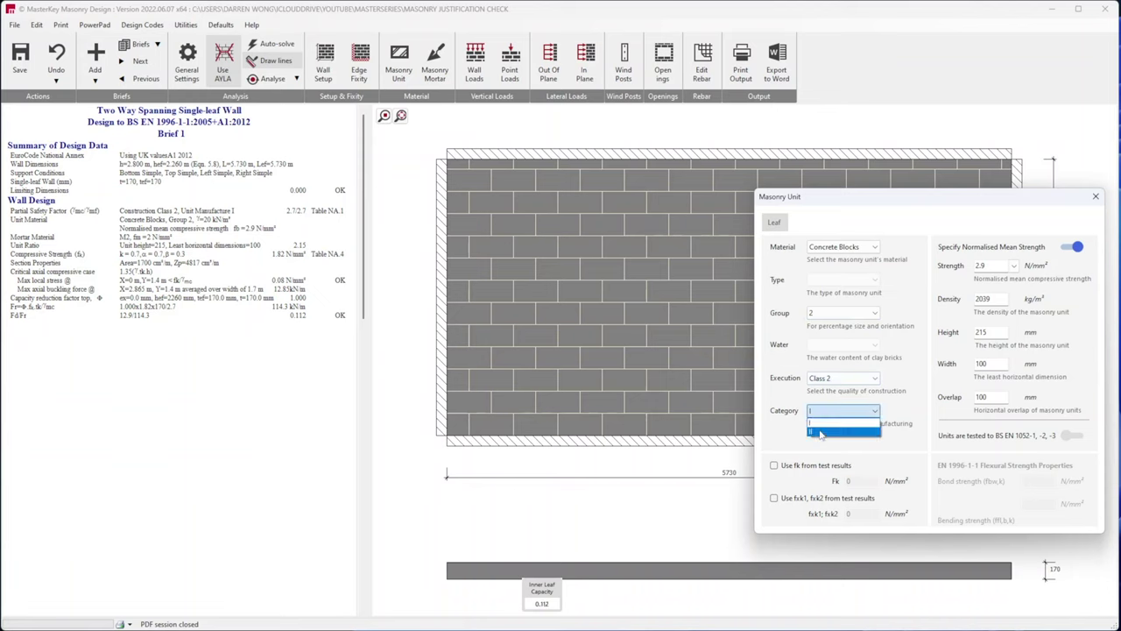
left_click(828, 435)
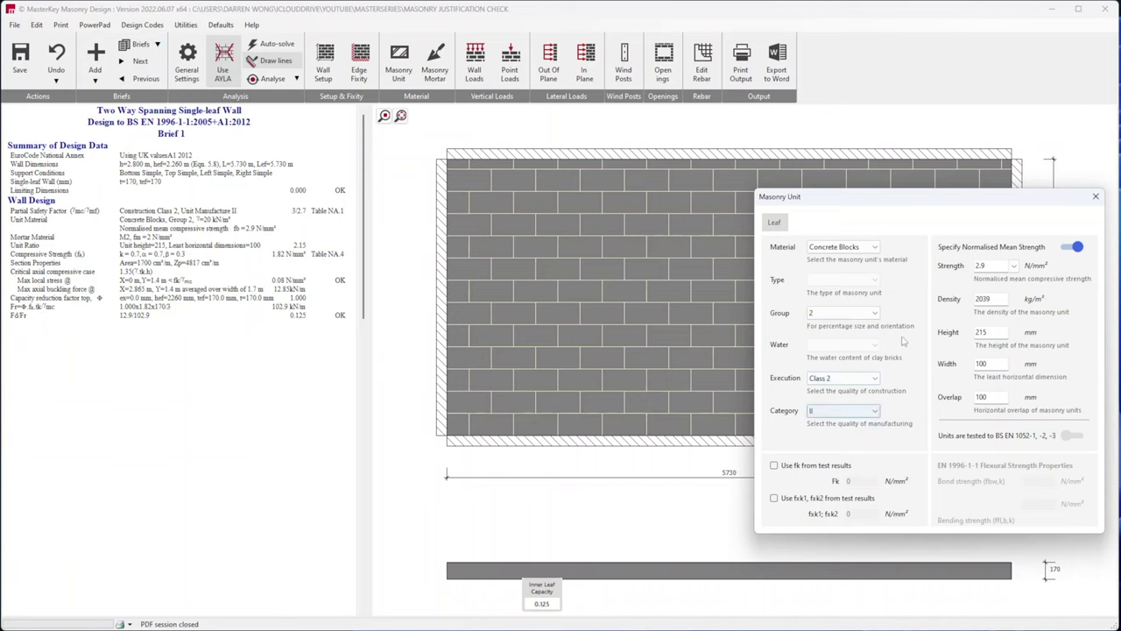
left_click(1013, 267)
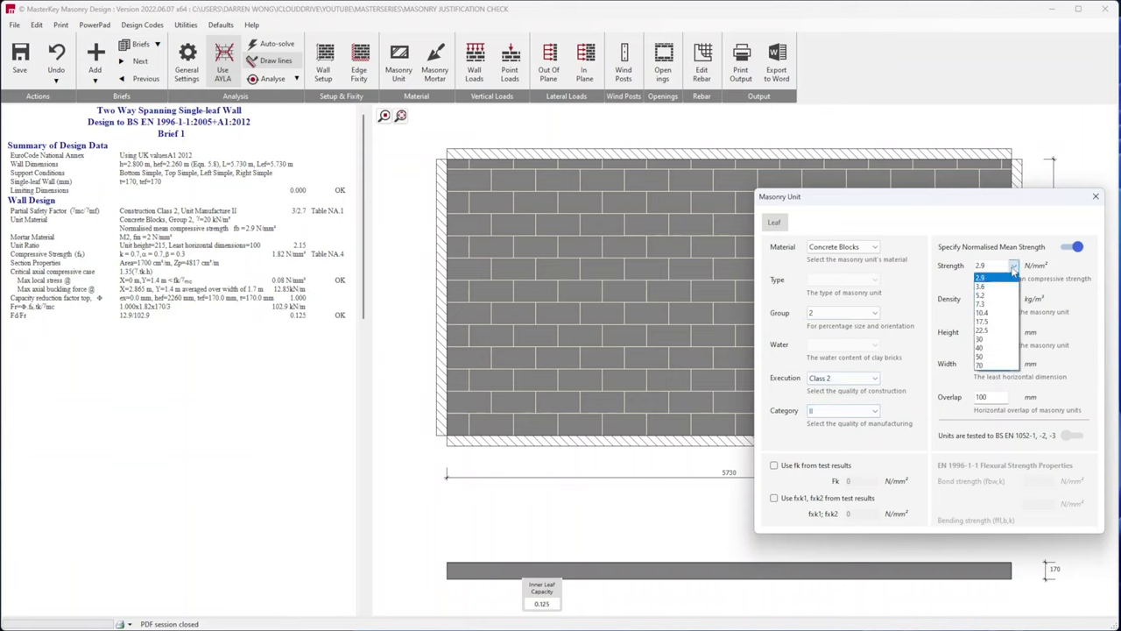
left_click(1013, 270)
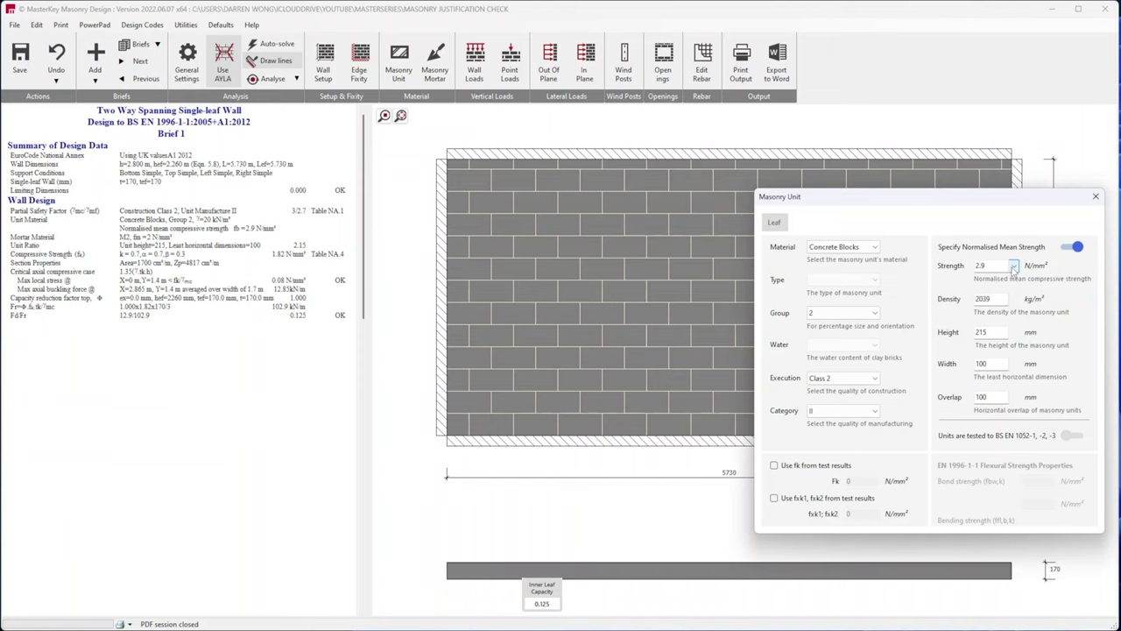
left_click(1095, 197)
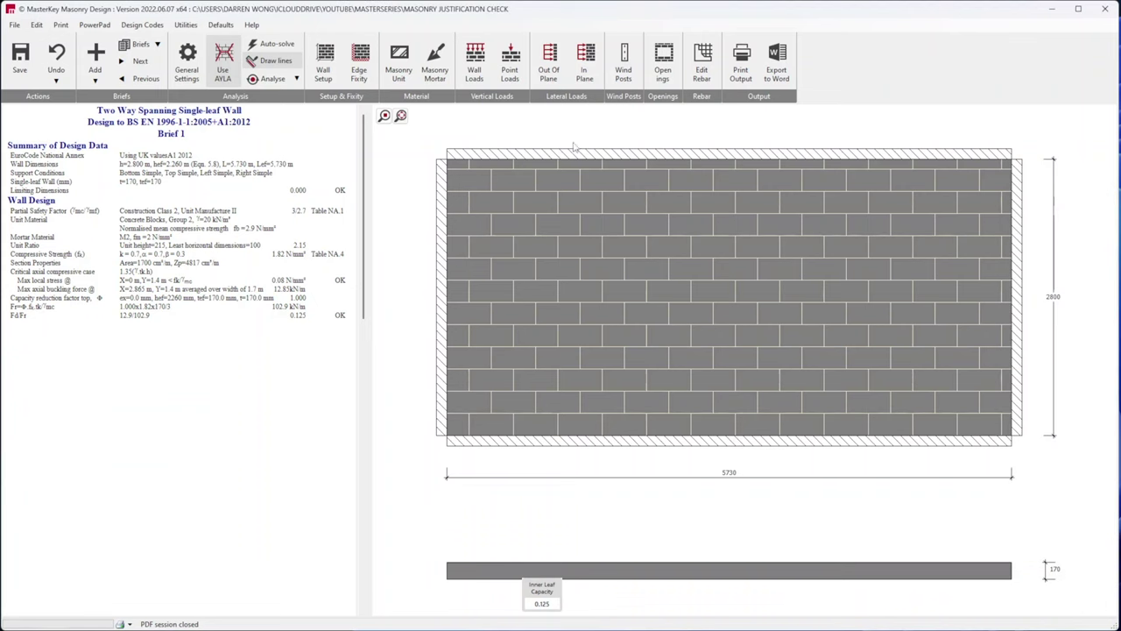
Review the masonry unit properties and the mortar type of the wall.
left_click(399, 70)
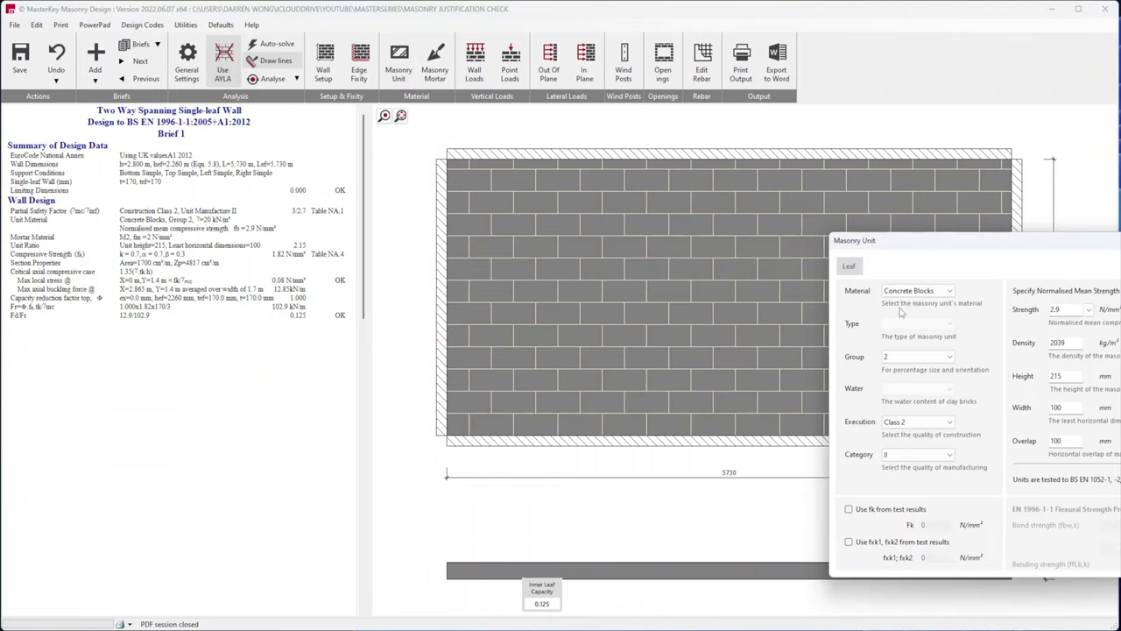
left_click_drag(930, 229, 804, 229)
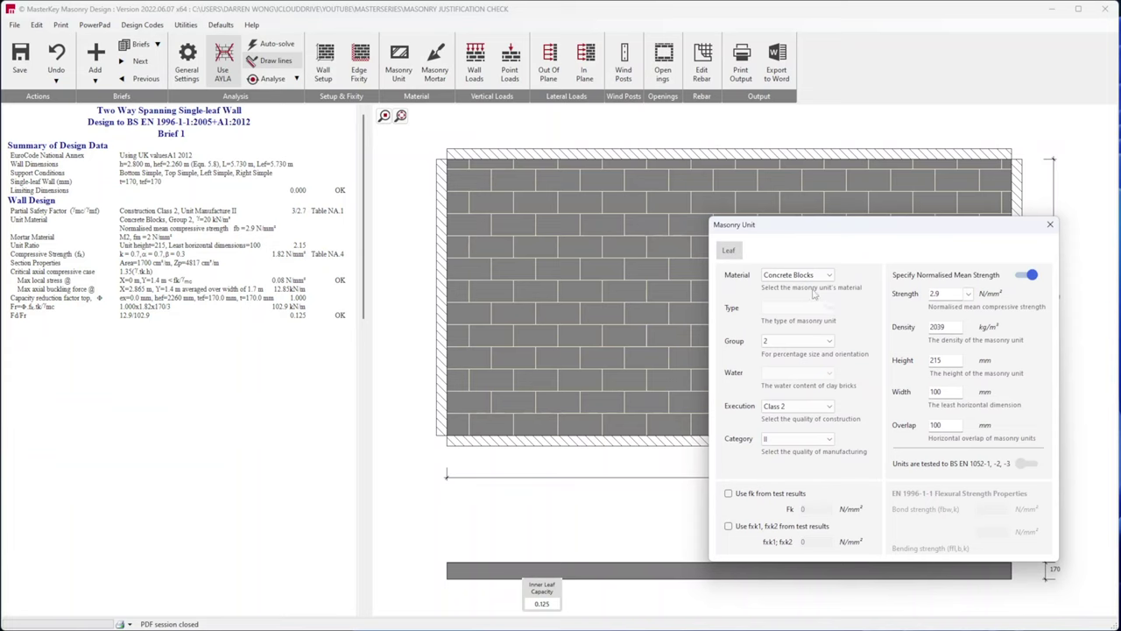
left_click(1050, 224)
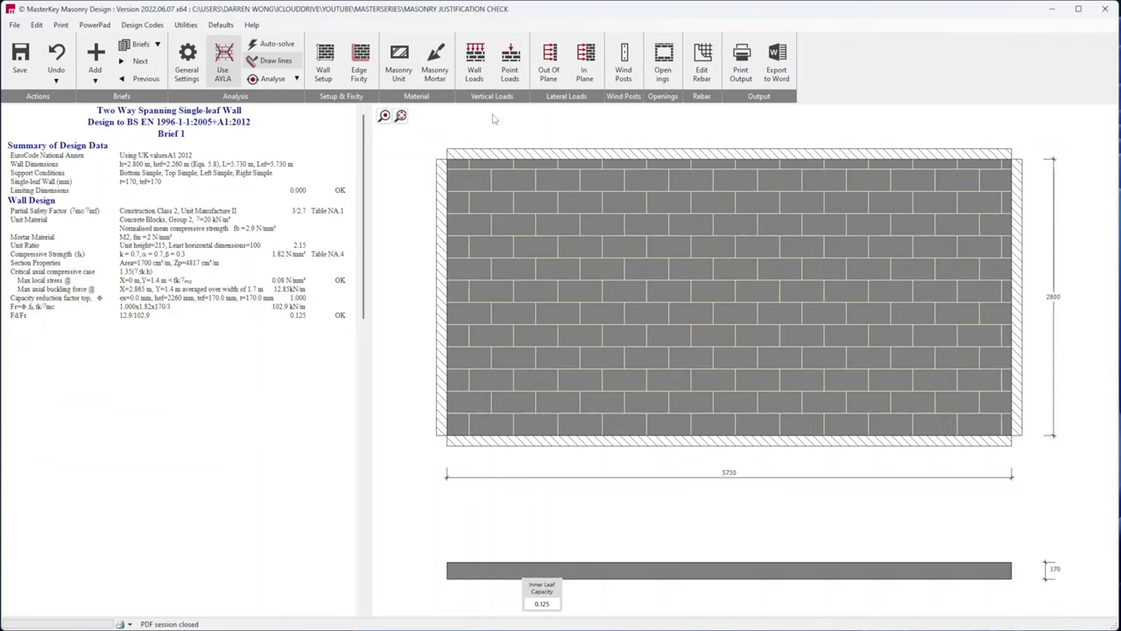
left_click(435, 66)
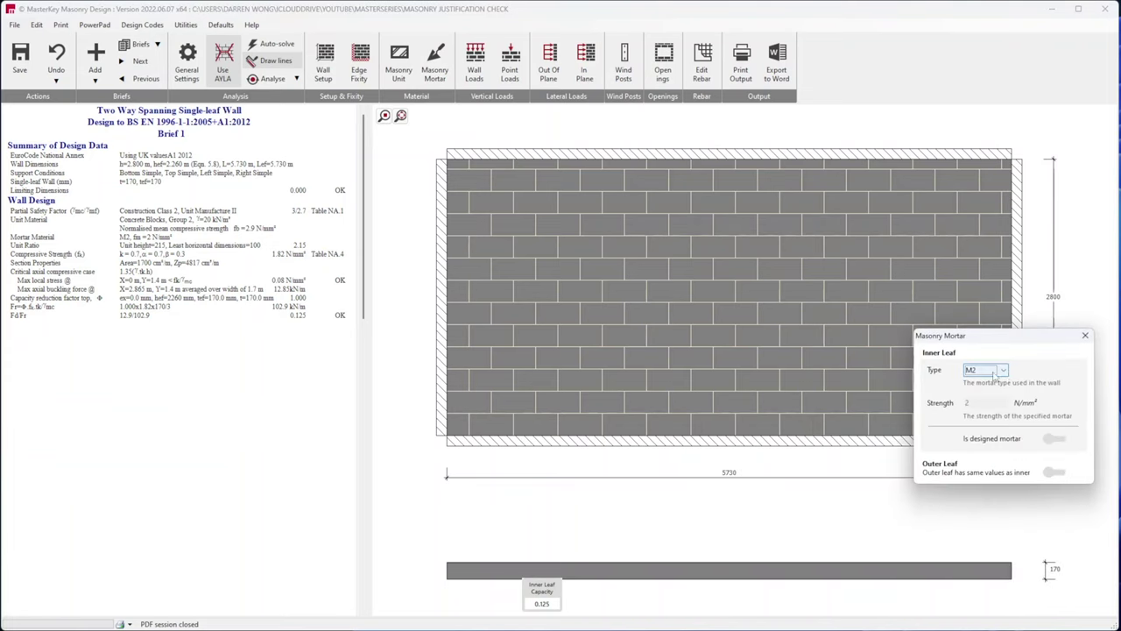
left_click(1084, 336)
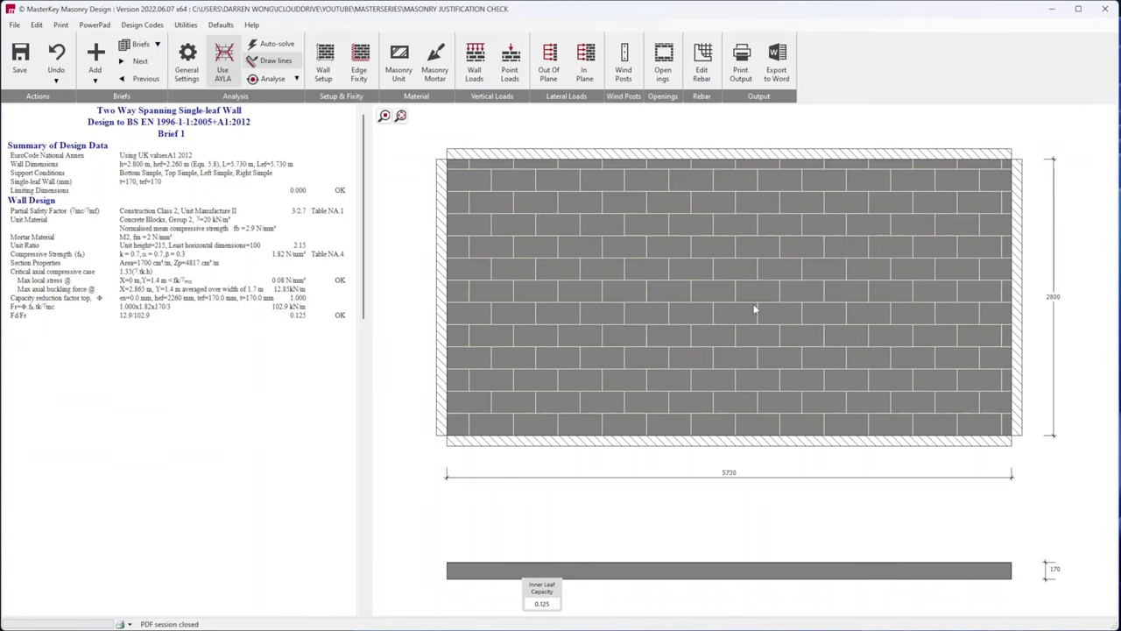
Apply centred basic wall loads of 5 kN/m dead (Gk,u) and 2 kN/m live (Qk,u).
left_click(473, 65)
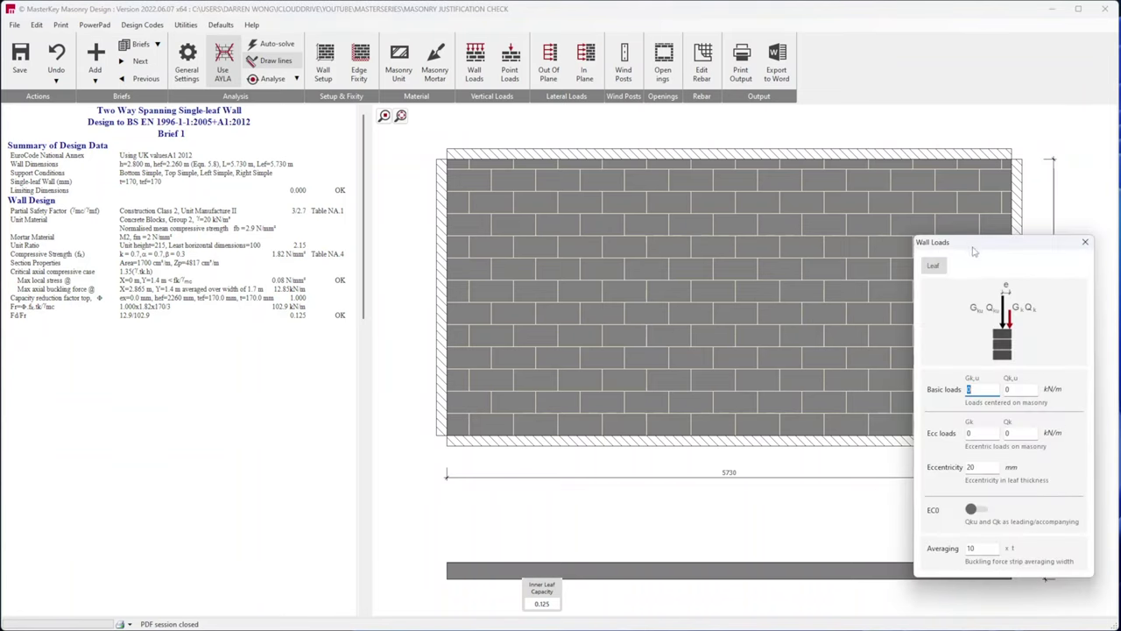
left_click_drag(972, 248, 859, 211)
left_click(868, 348)
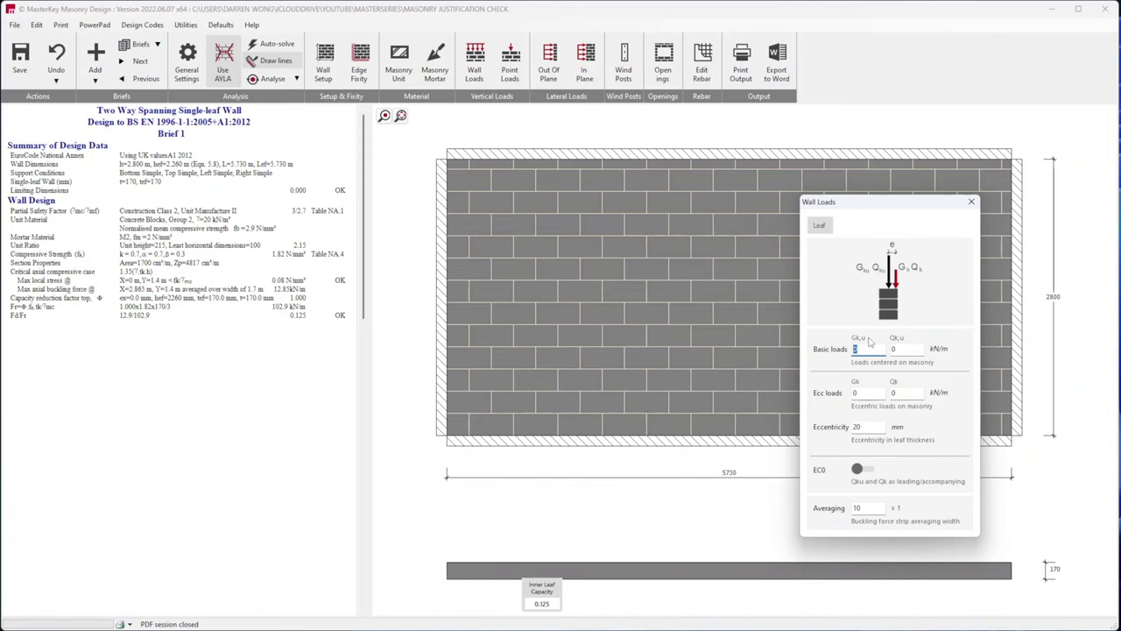
type("5")
left_click(894, 349)
type("2")
key("Tab")
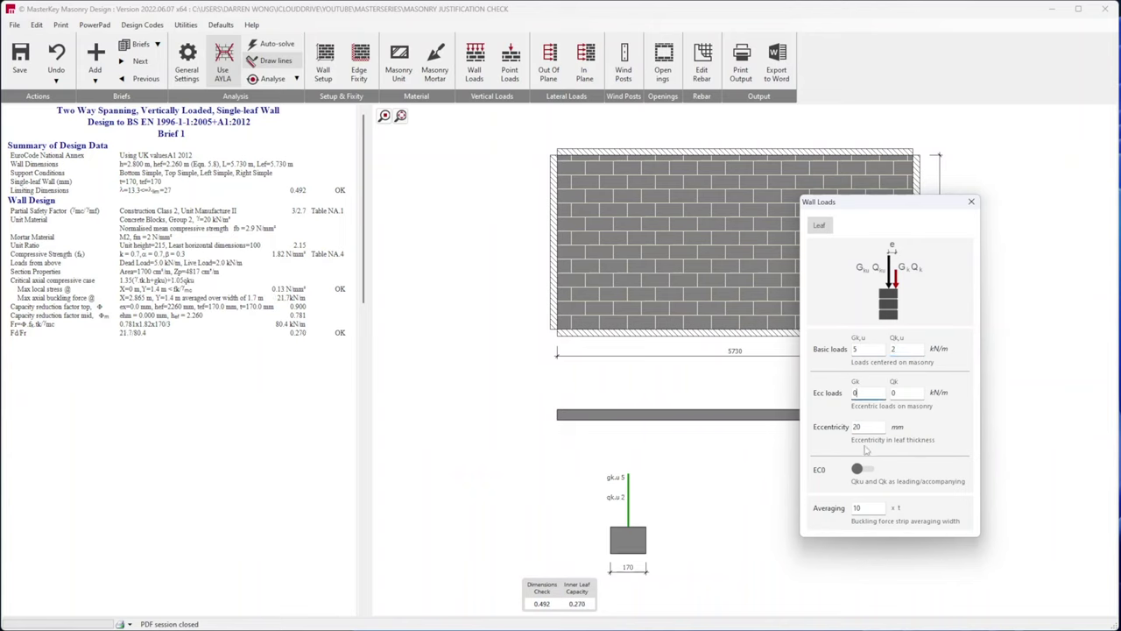
left_click(970, 202)
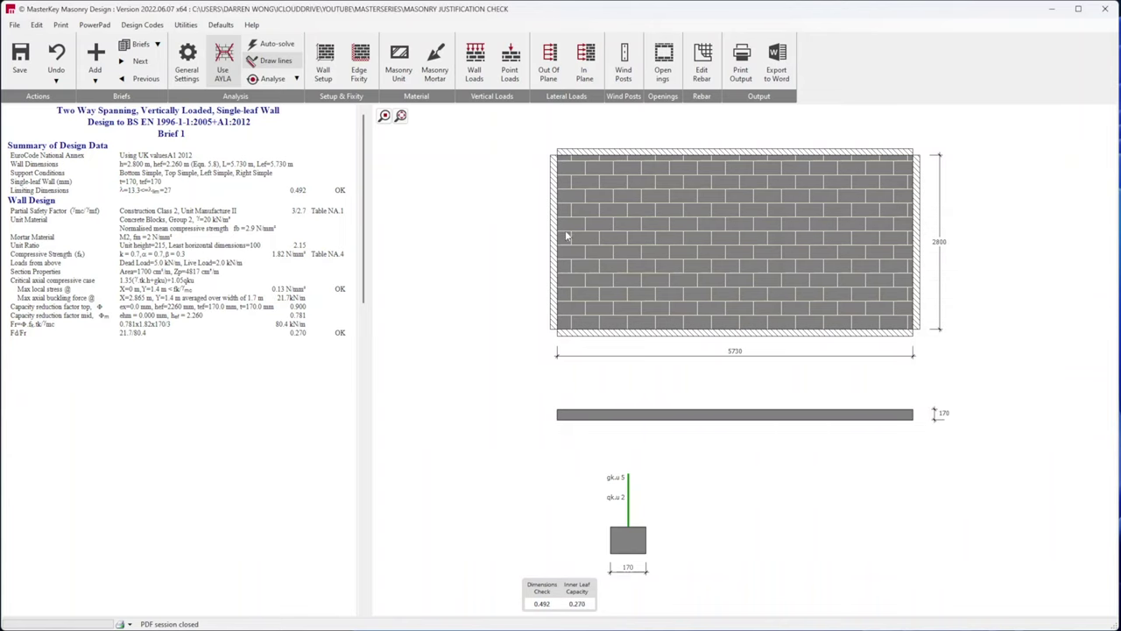
Review the wall's point load table.
left_click(510, 61)
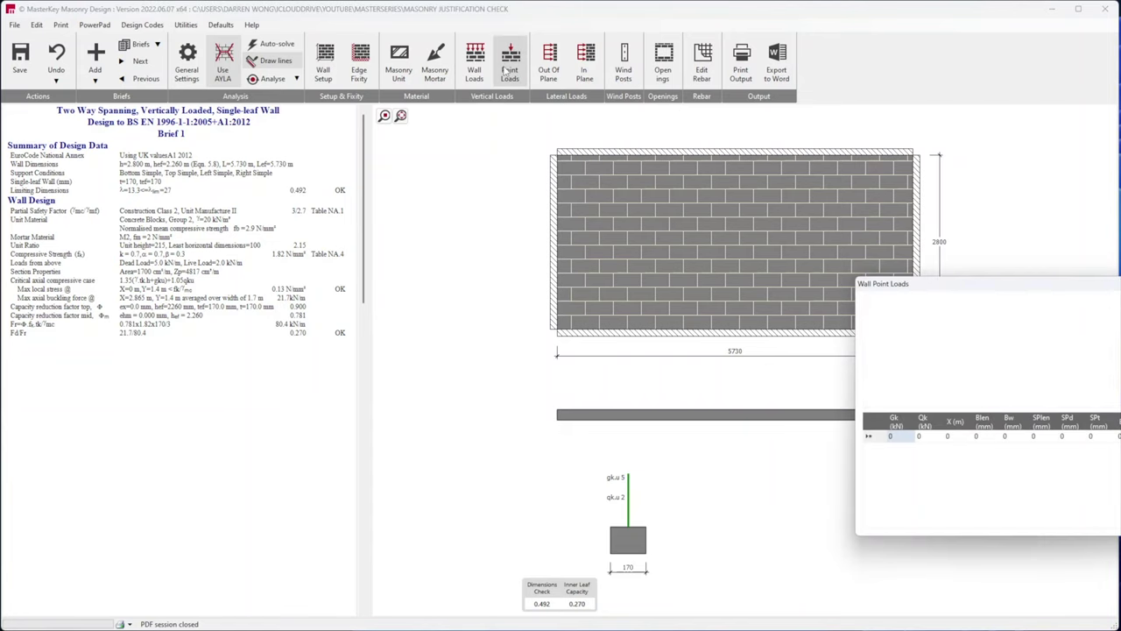
left_click_drag(1073, 284, 864, 283)
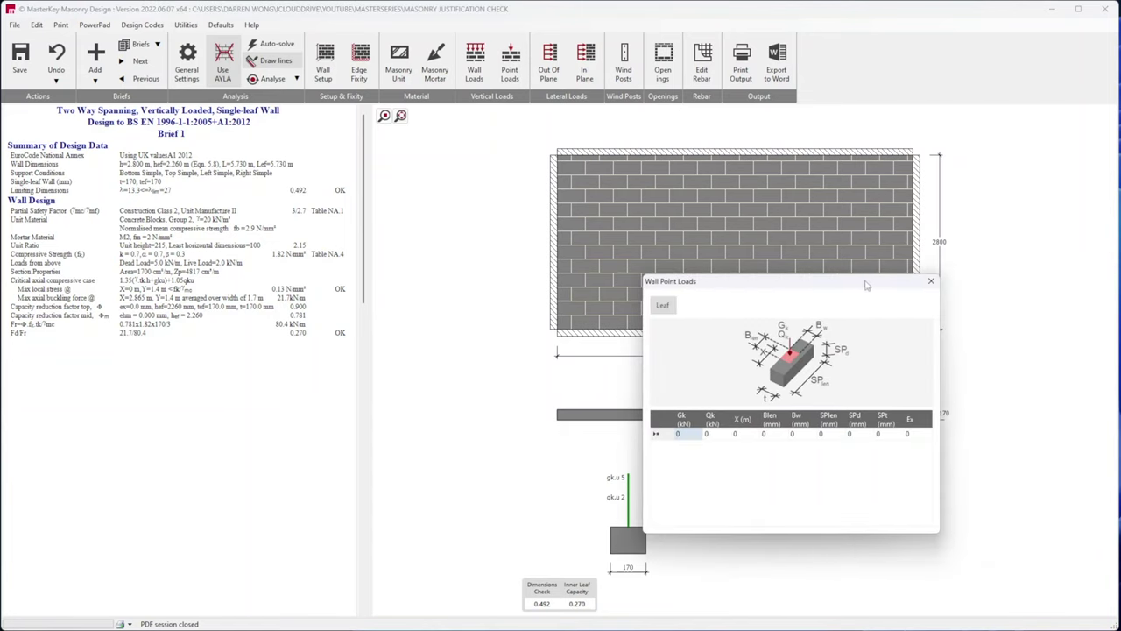
left_click(929, 280)
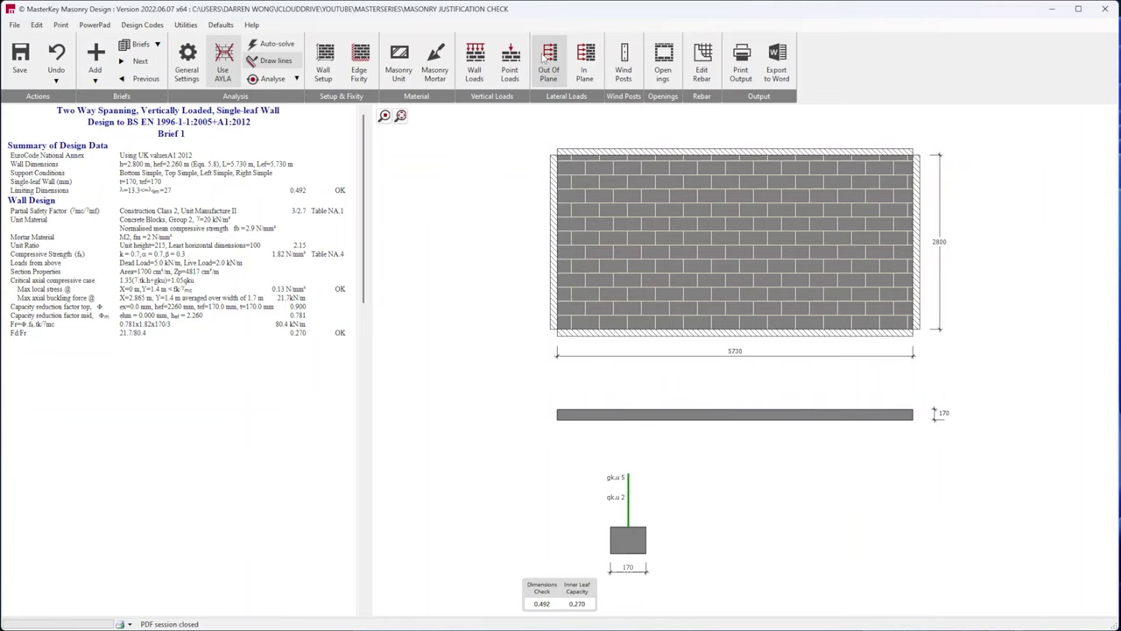
Apply an out-of-plane lateral uniform area load Wx of 0.5 kN/m² to the wall.
left_click(548, 66)
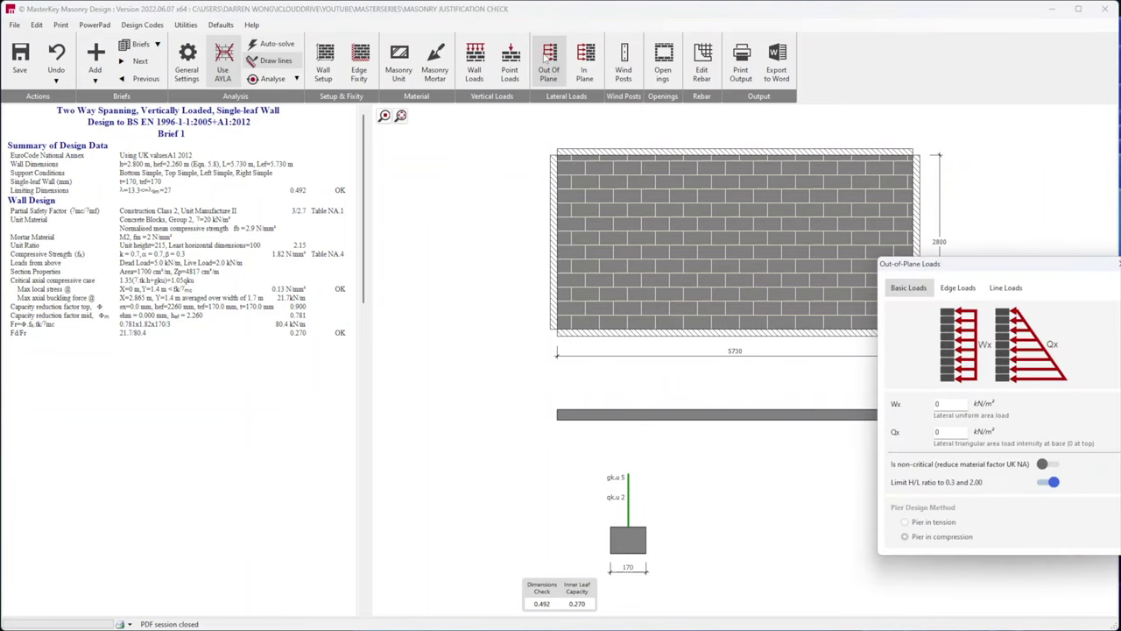
left_click(952, 404)
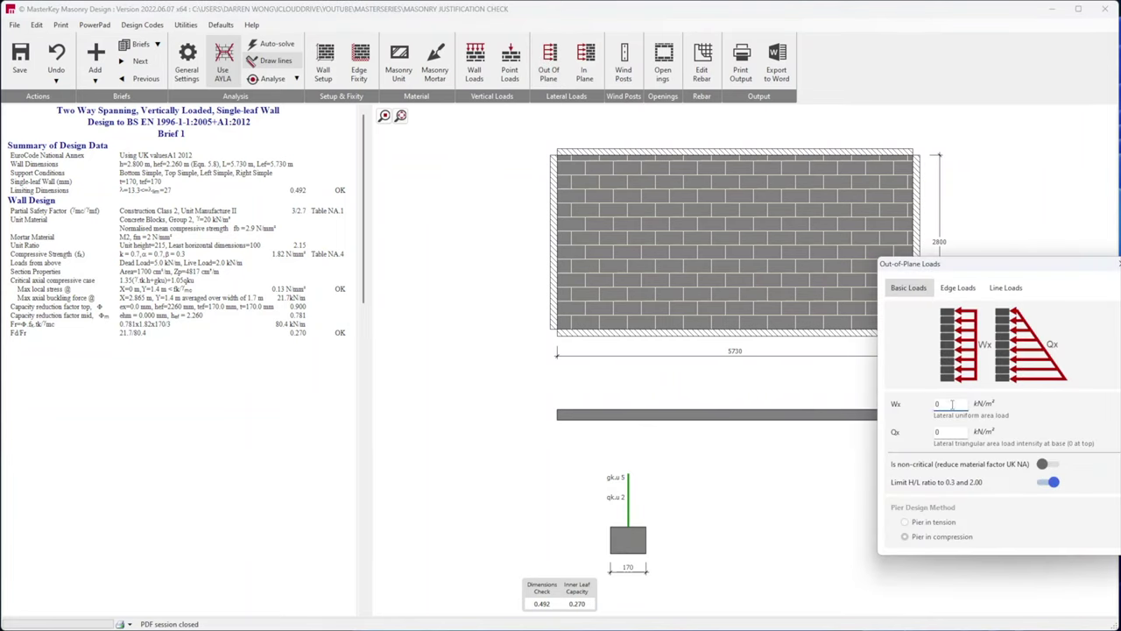
type(".5")
left_click(1061, 264)
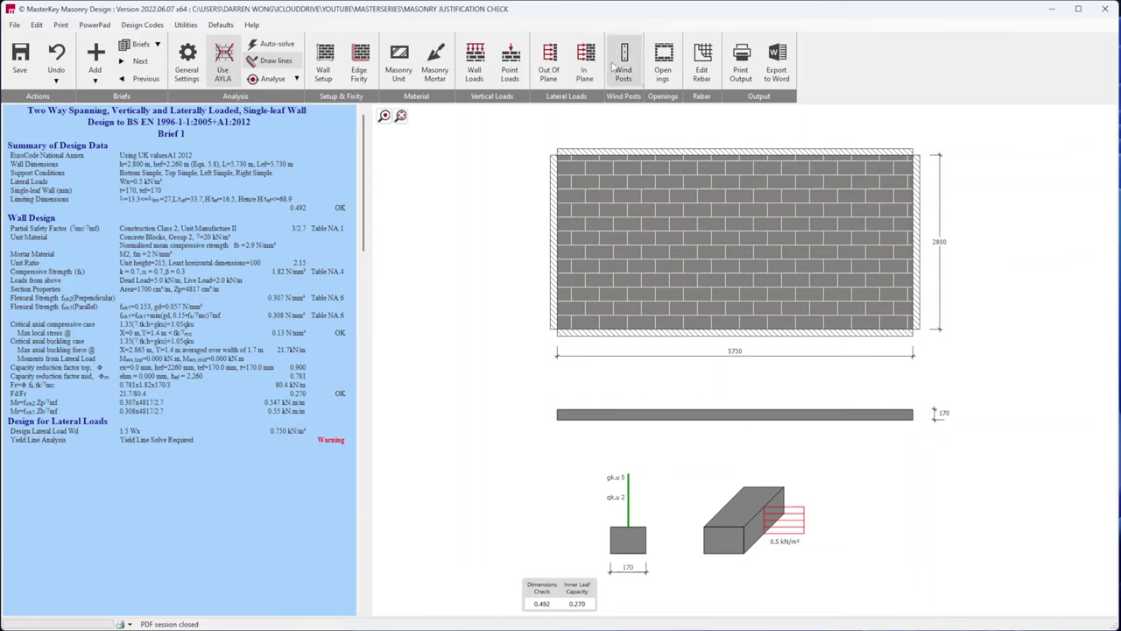
Add a wall opening at X1 0.74 m and Y1 1 m with a width of 1.36 m.
left_click(663, 67)
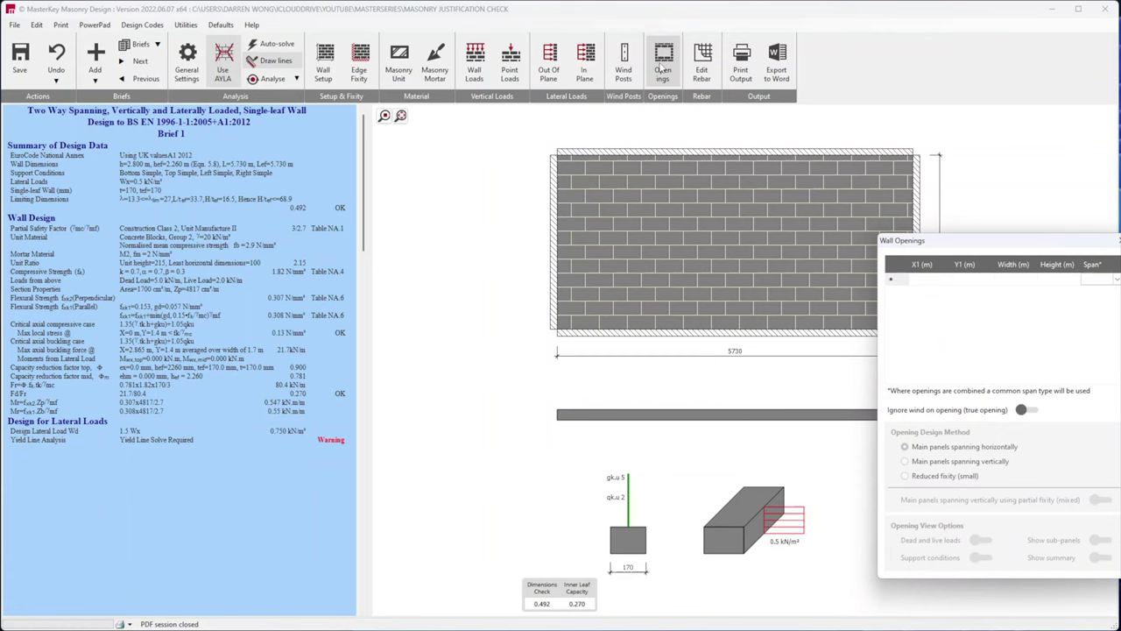
left_click_drag(951, 248, 672, 216)
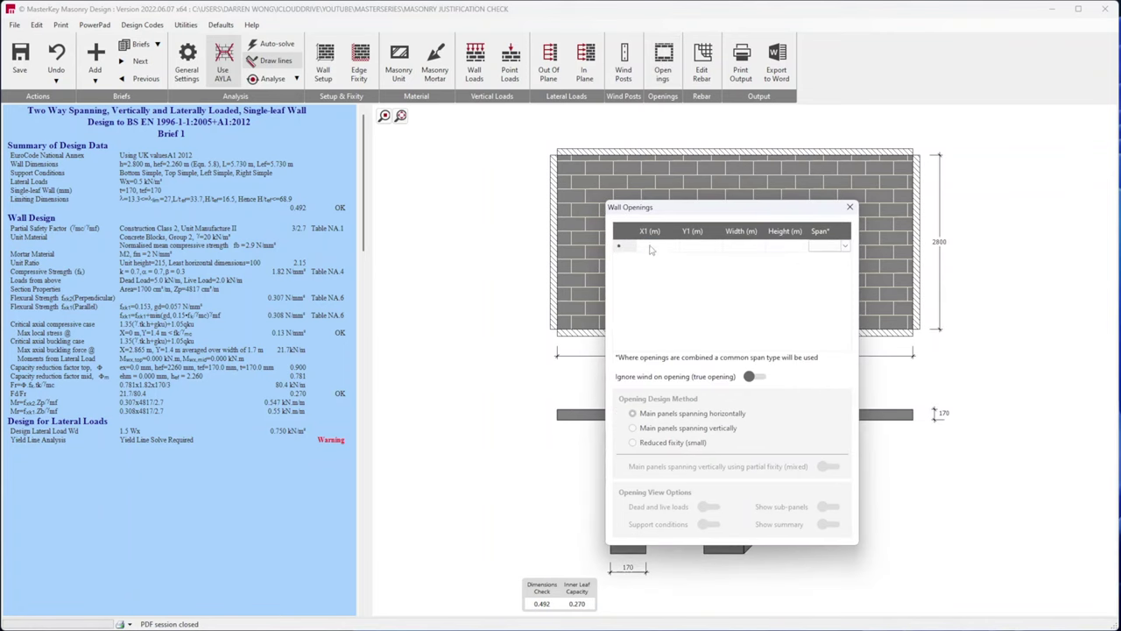
left_click(652, 247)
left_click(653, 247)
type("0.74")
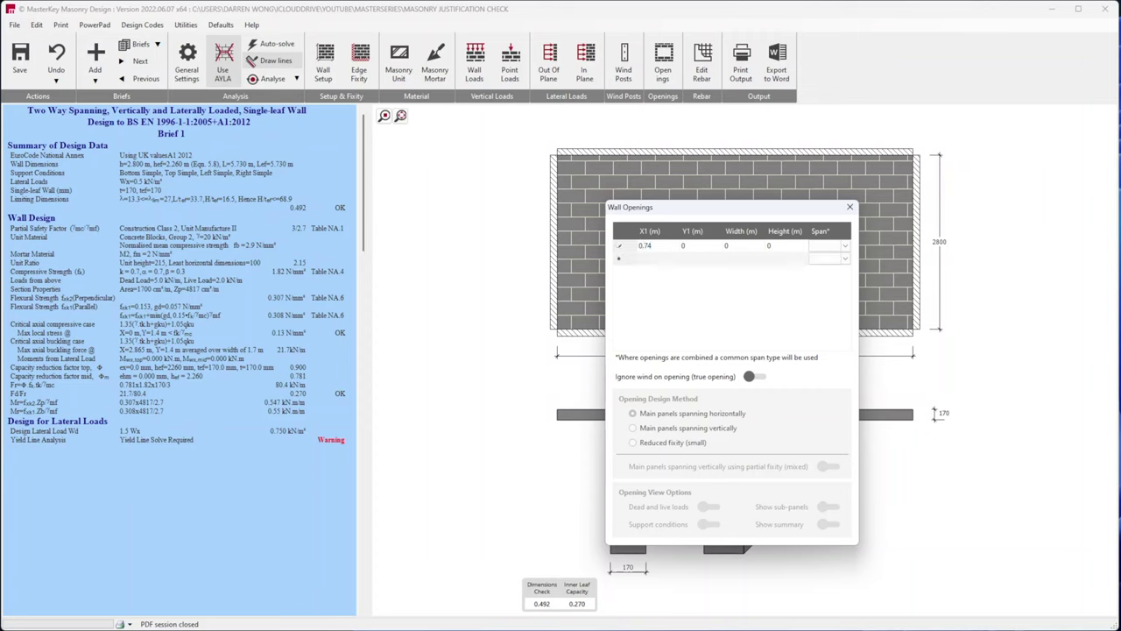
left_click(696, 247)
left_click(697, 247)
left_click(737, 247)
left_click_drag(719, 216, 400, 226)
left_click(408, 256)
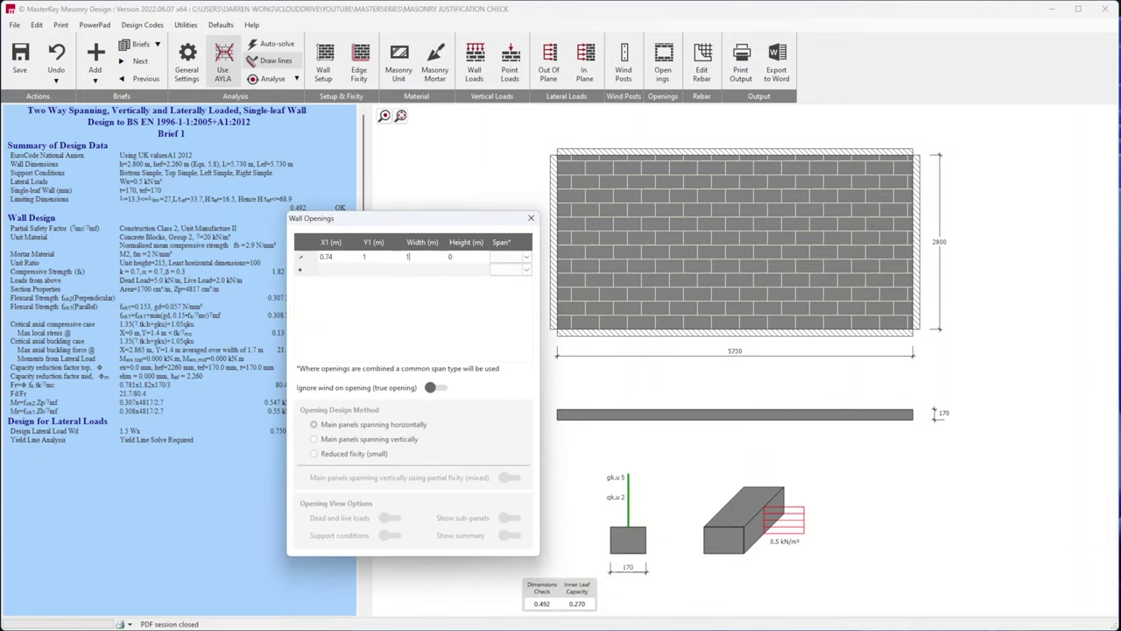
Set the opening's height to 1 m and its span type to Two way.
left_click(461, 256)
left_click(462, 255)
type("1")
left_click(525, 256)
left_click(526, 256)
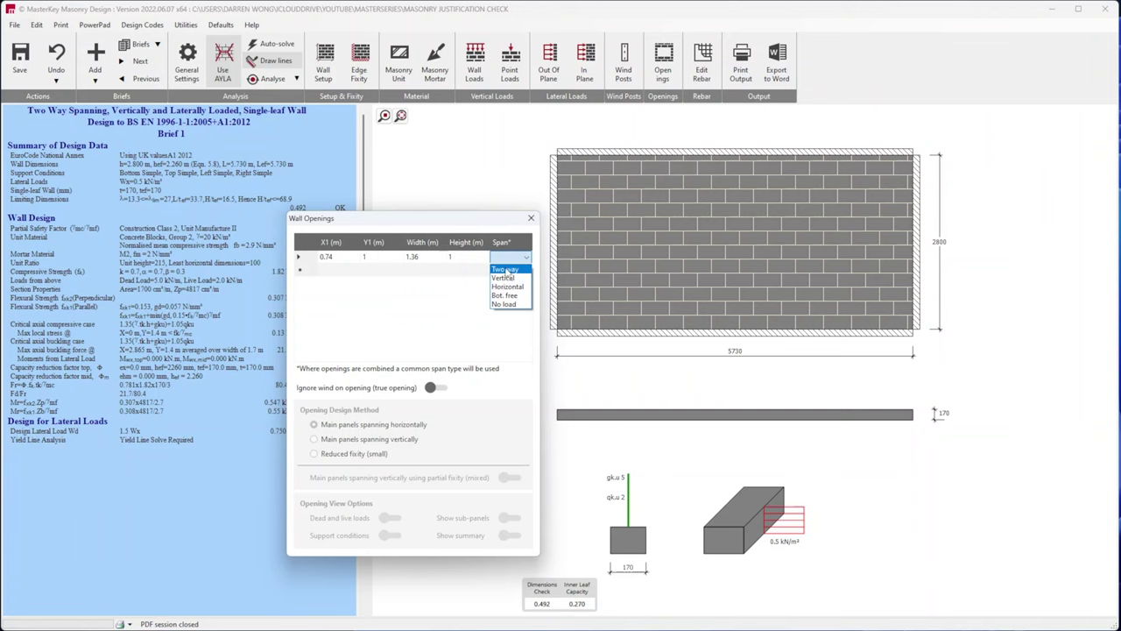
left_click(504, 269)
left_click(407, 269)
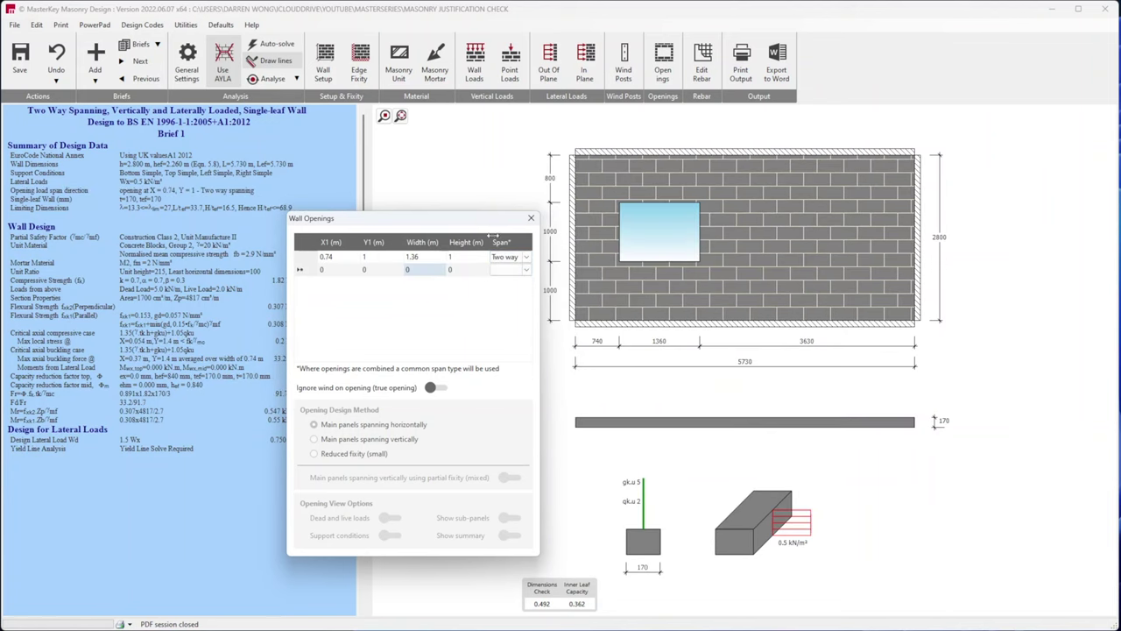
Set the opening's Y1 position to 1.2 m and close the wall openings table.
left_click(377, 258)
type("1.2")
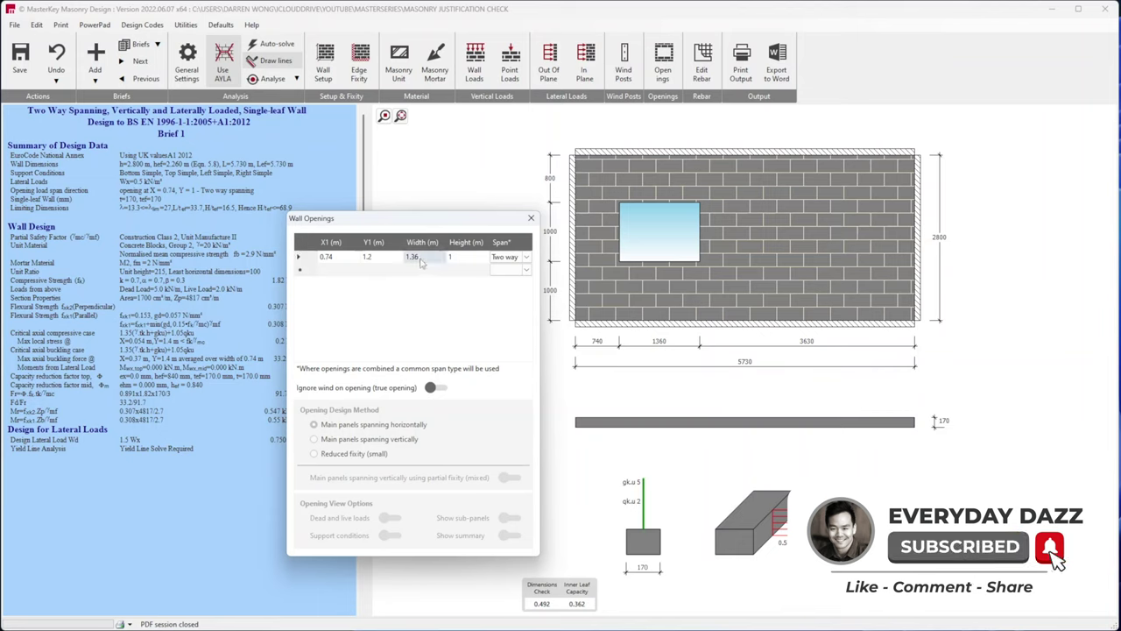
left_click(465, 263)
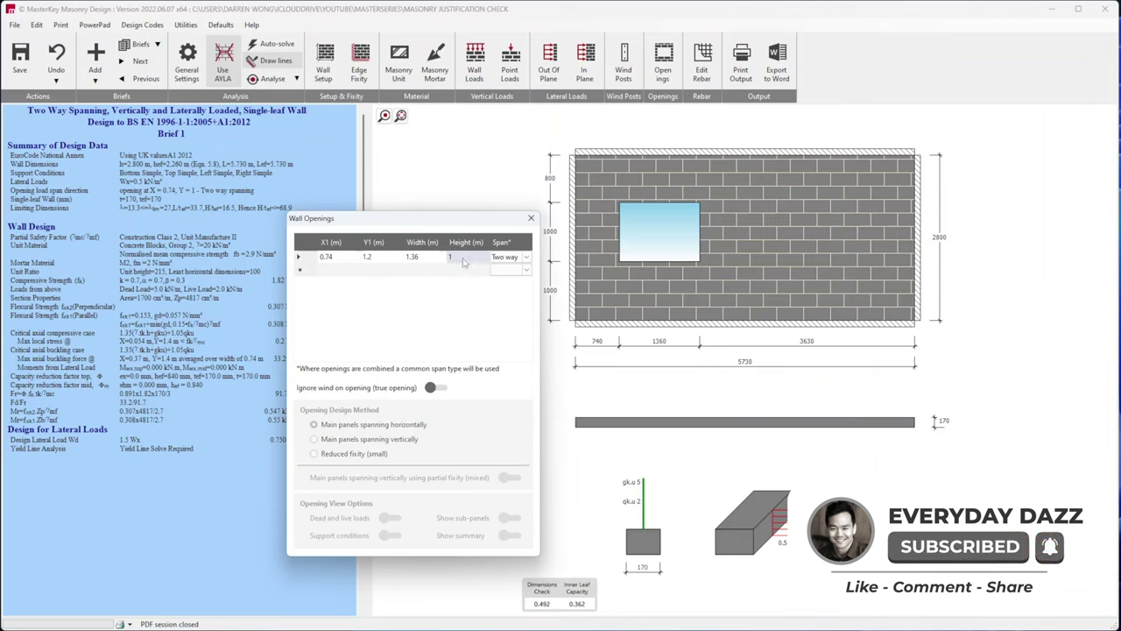
left_click(504, 258)
left_click(506, 260)
left_click(507, 268)
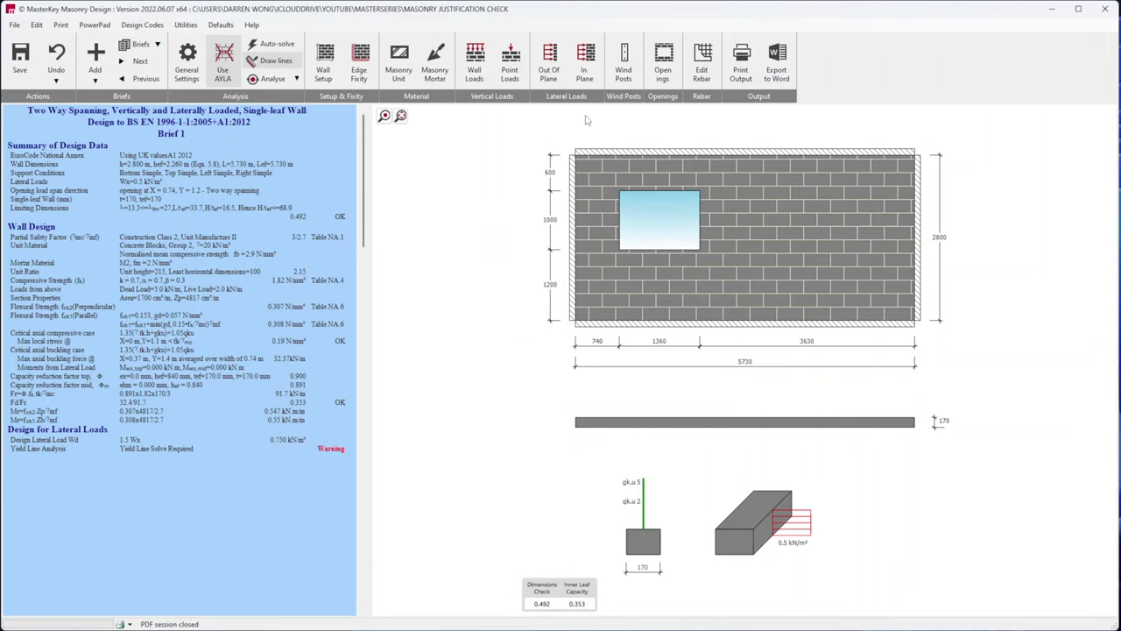
left_click(531, 219)
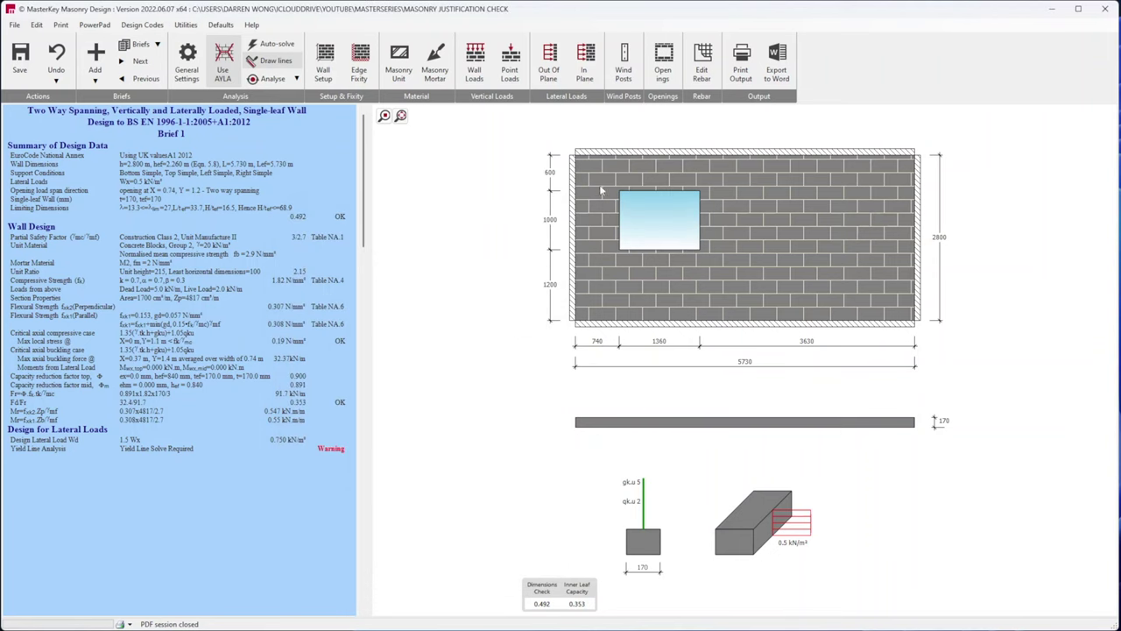
Set the existing opening's Y1 position to 1.4 m in the wall openings table.
left_click(658, 68)
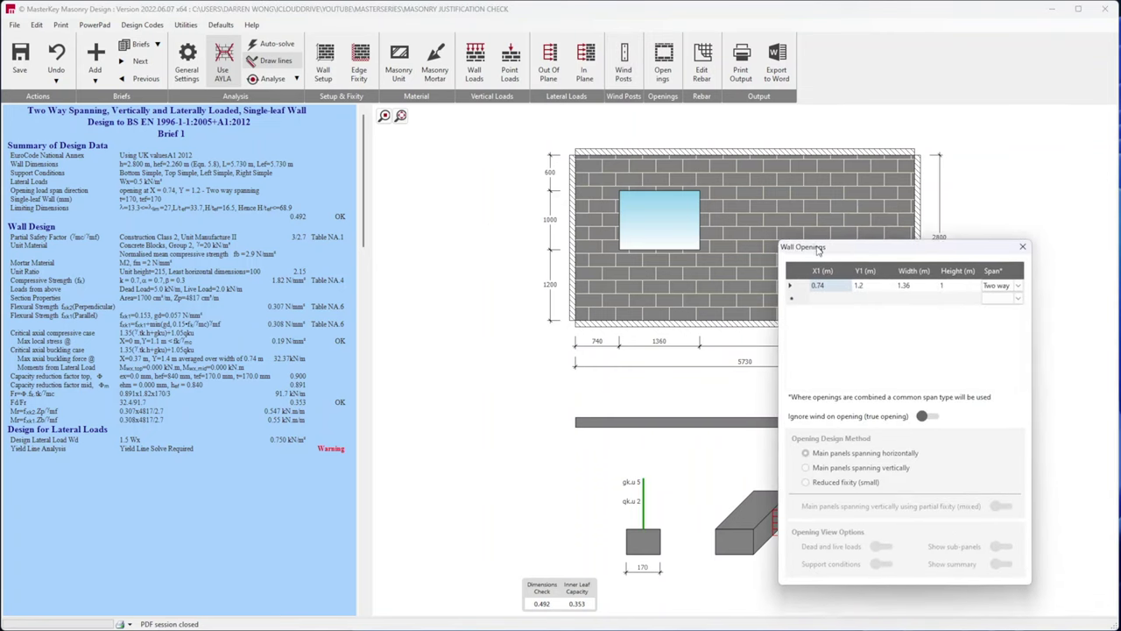
left_click(862, 292)
type("1")
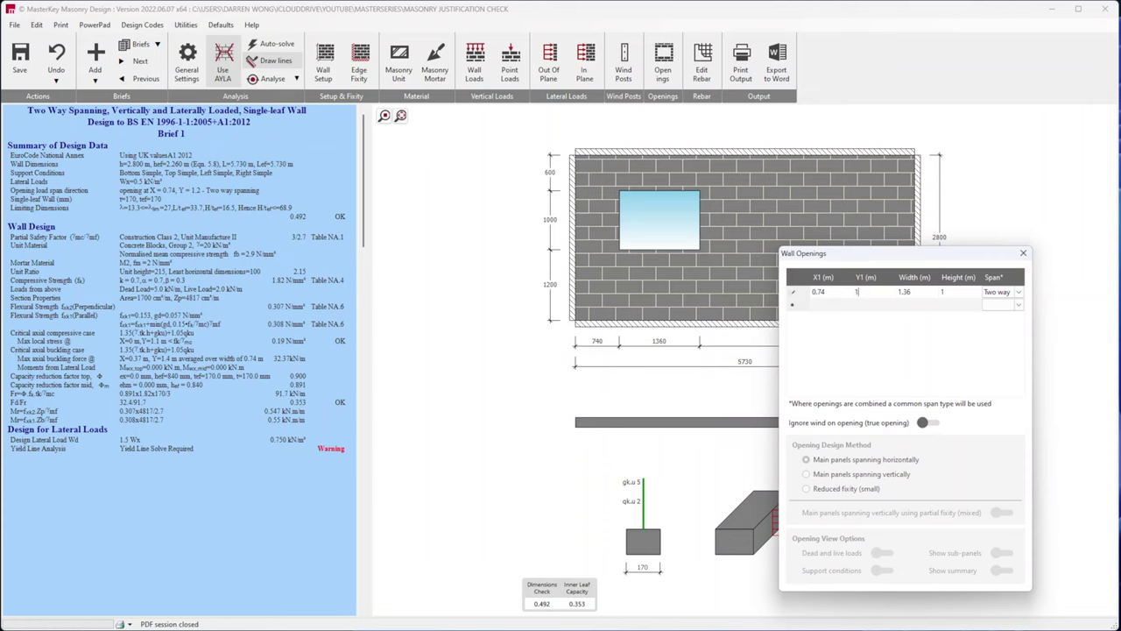
Add a second opening at X1 3.025 m and Y1 0 with a width of 1.82 m.
left_click(824, 305)
type("30.")
type("25")
left_click(862, 306)
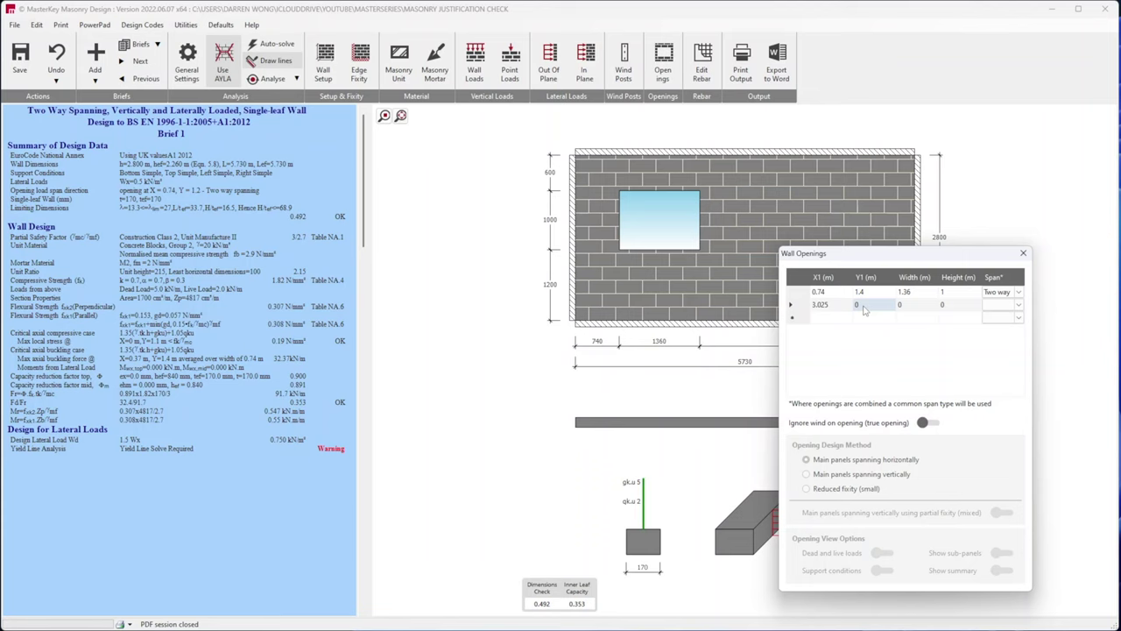
type("1.82")
key("Escape")
left_click(913, 305)
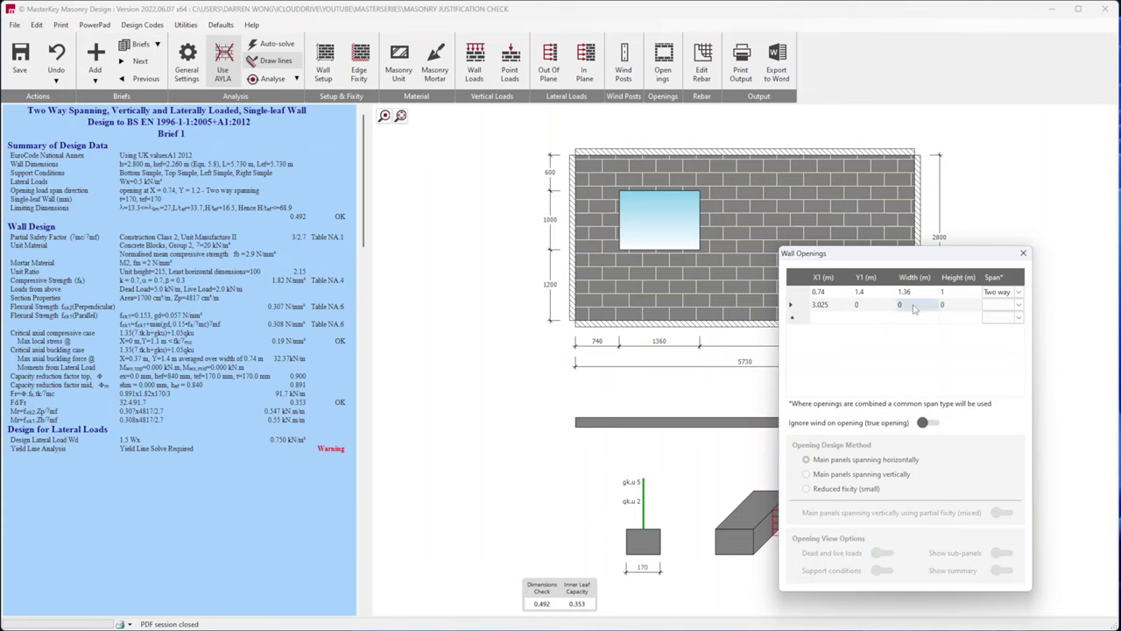
type("1.82")
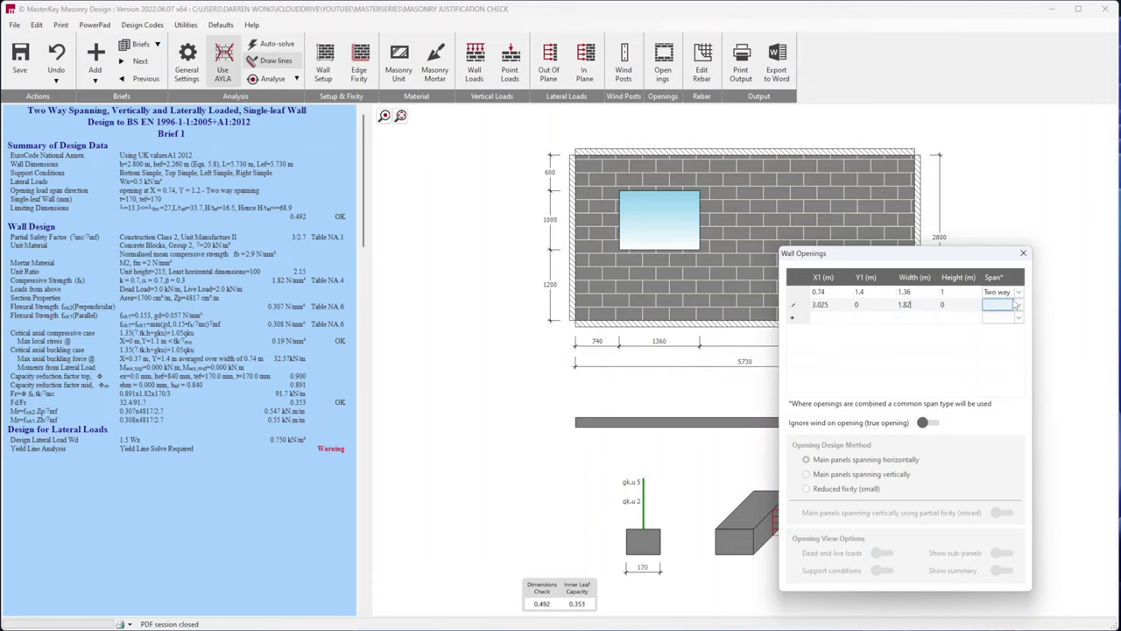
Complete the second opening with a height of 2.4 m and a Two way span, and analyse the wall.
left_click(962, 305)
left_click(1004, 305)
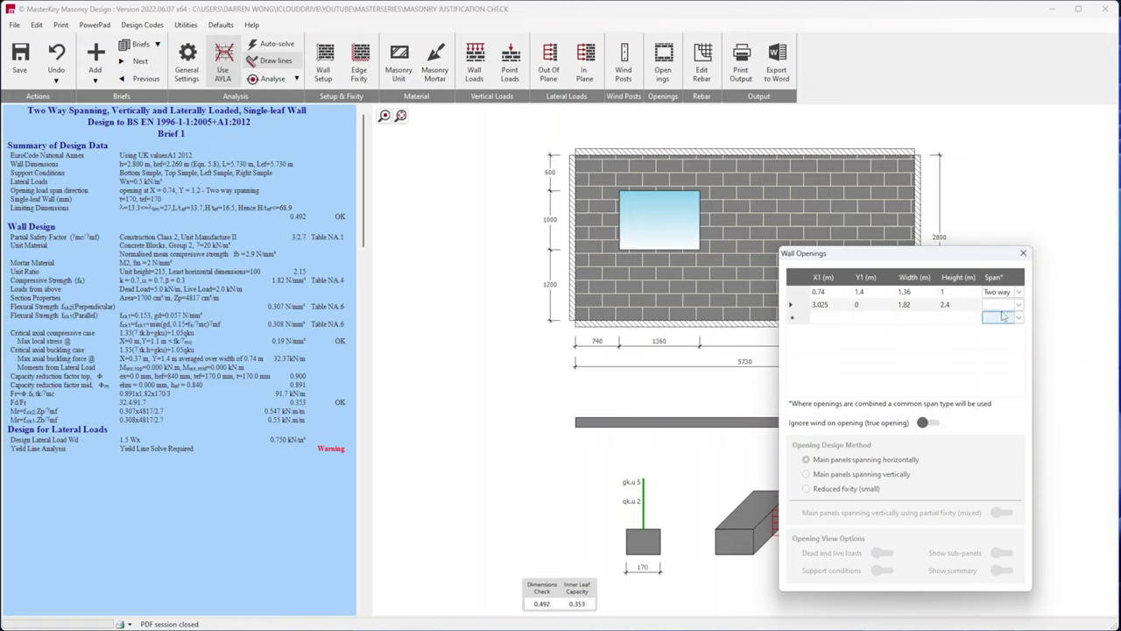
left_click(1003, 315)
left_click(1002, 315)
left_click(1023, 253)
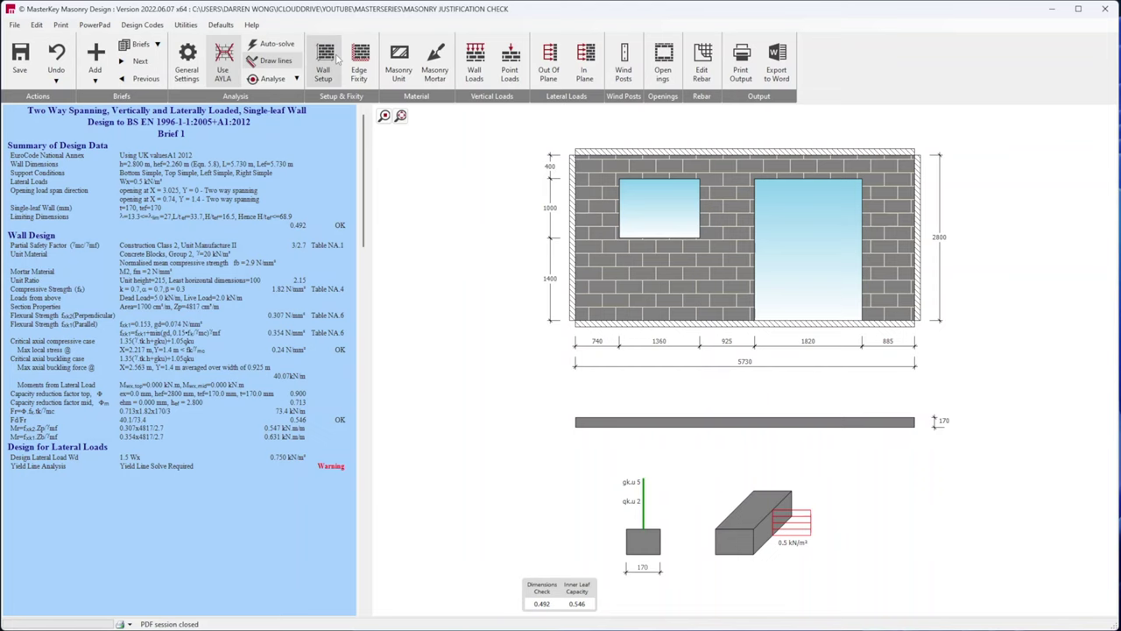
left_click(273, 79)
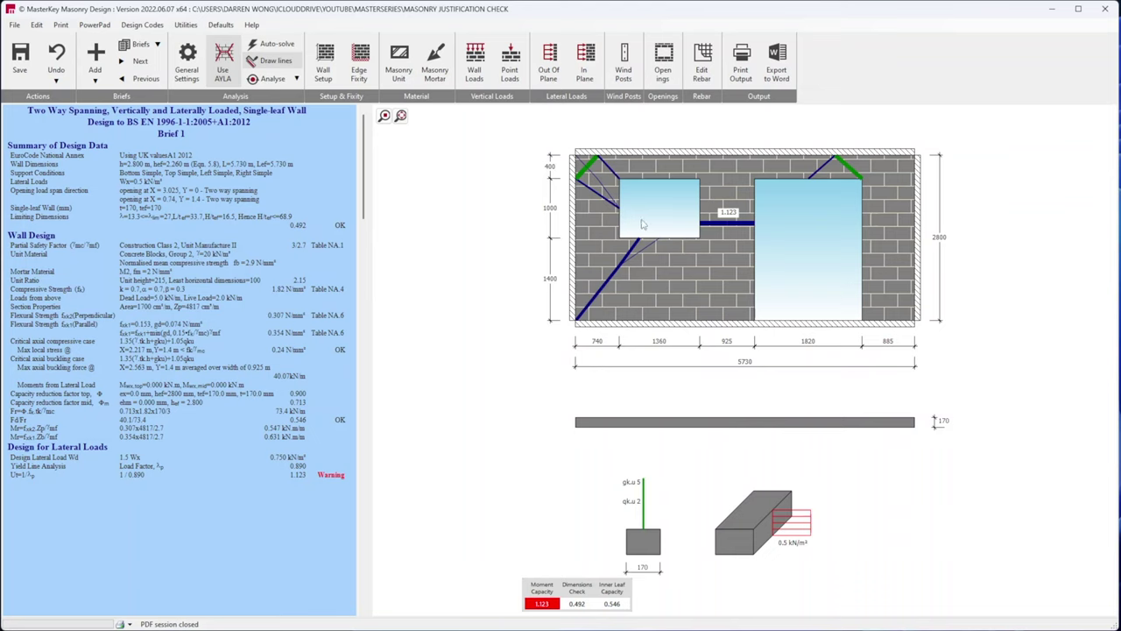
Make the wall a stiffened wall with piers 230 mm wide (wp) and 455 mm thick (tp).
left_click(324, 63)
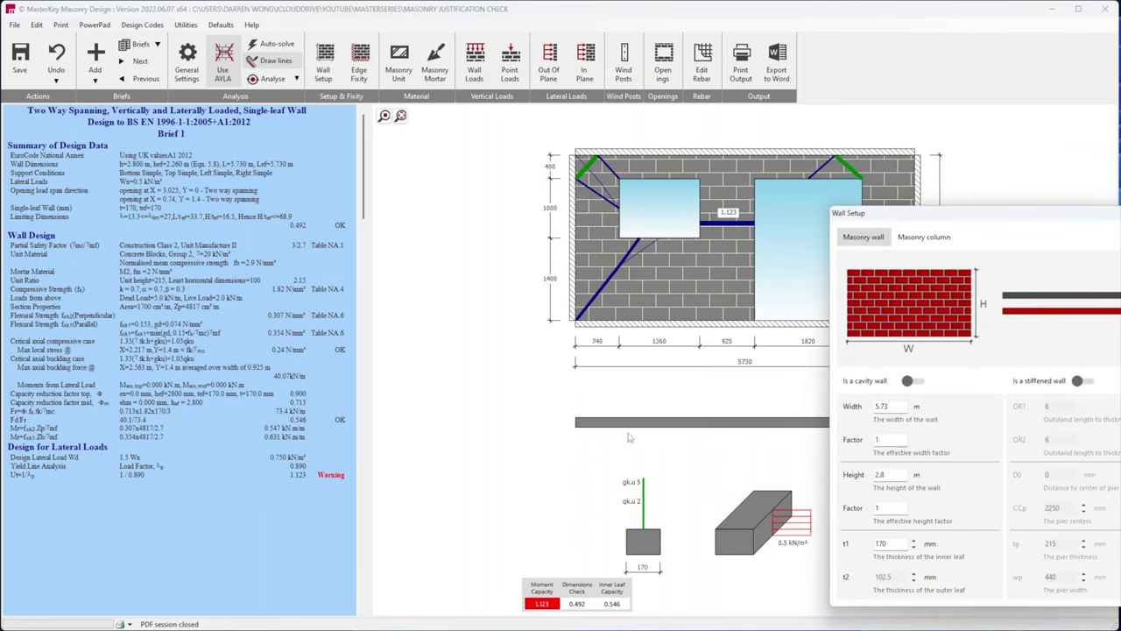
left_click_drag(925, 218, 295, 180)
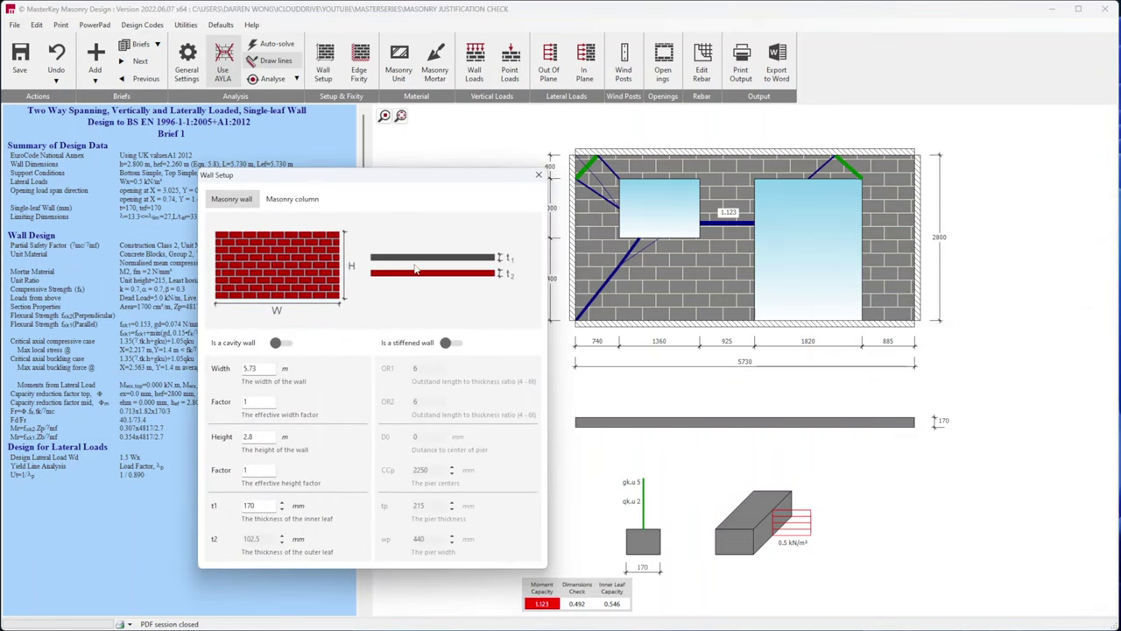
left_click(449, 345)
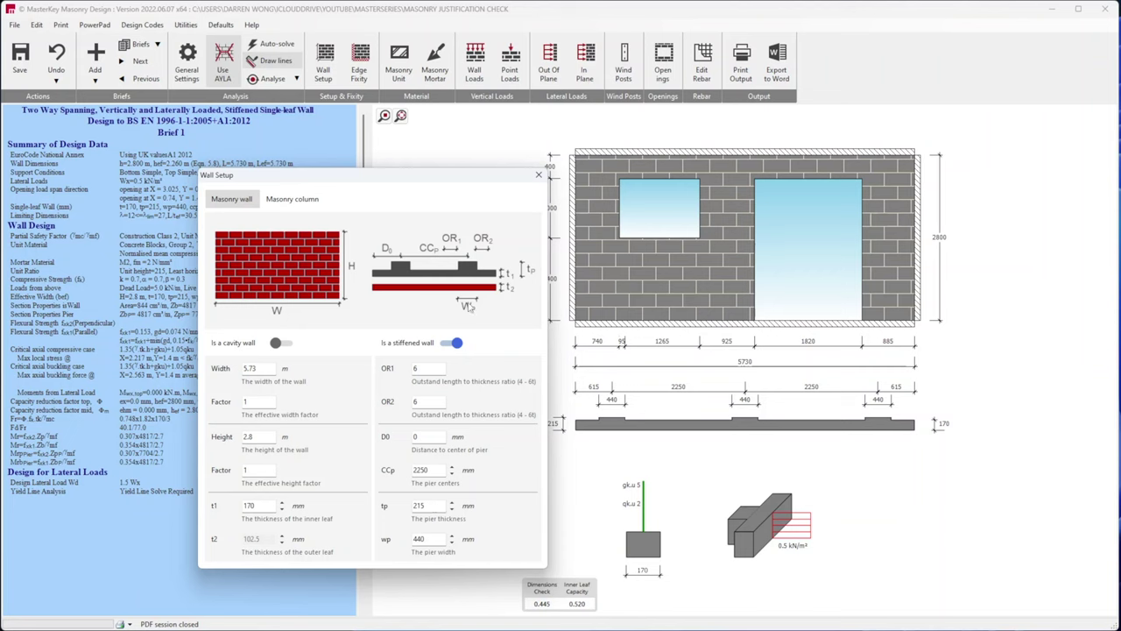
left_click_drag(436, 540, 386, 539)
type("230")
double_click(438, 505)
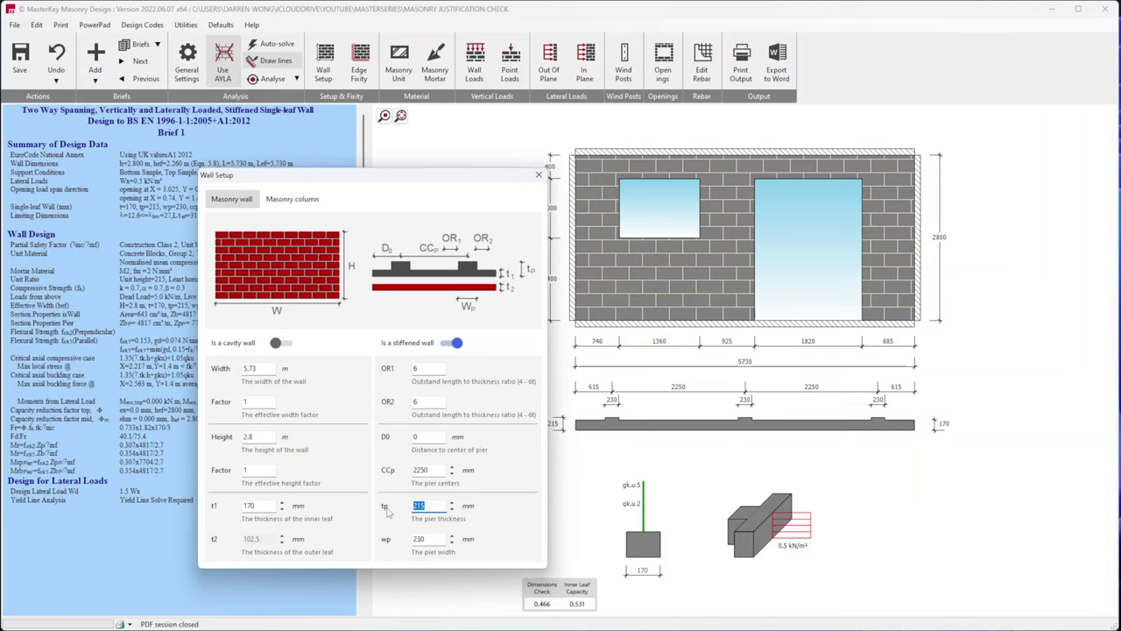
type("455")
Set the pier centres CCp to 0 and the distance D0 to the pier's centre to 2100 mm.
left_click(424, 470)
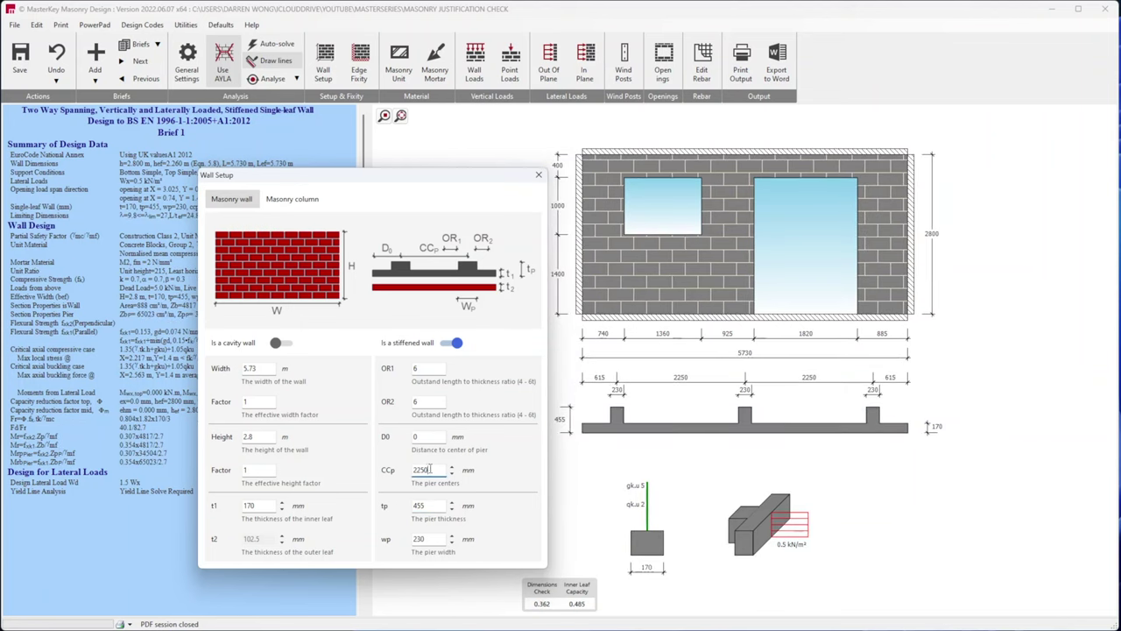
double_click(429, 469)
type("0")
left_click(427, 436)
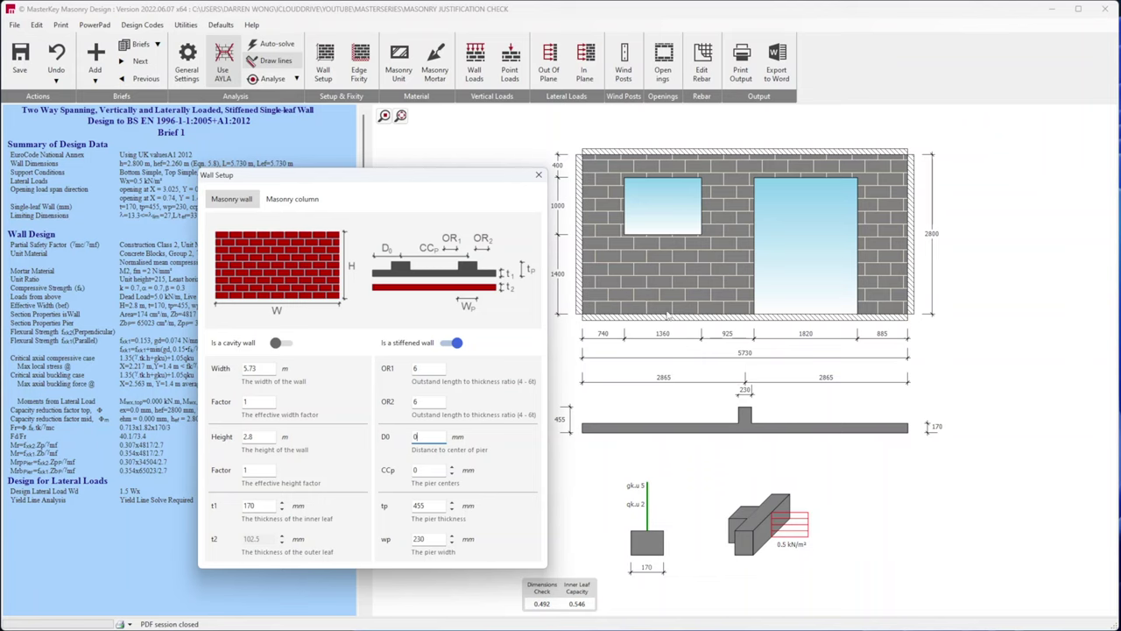
type("2.1")
left_click(420, 401)
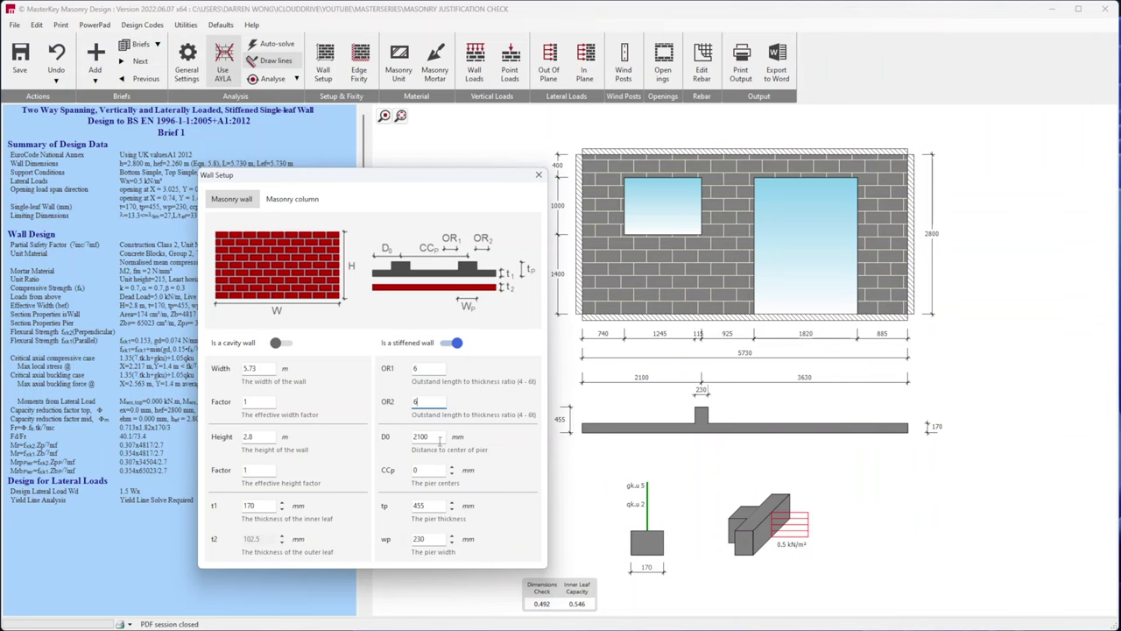
Set the distance D0 to the pier's centre to 2215 mm and analyse the stiffened wall.
key("Tab")
type("2215")
key("Tab")
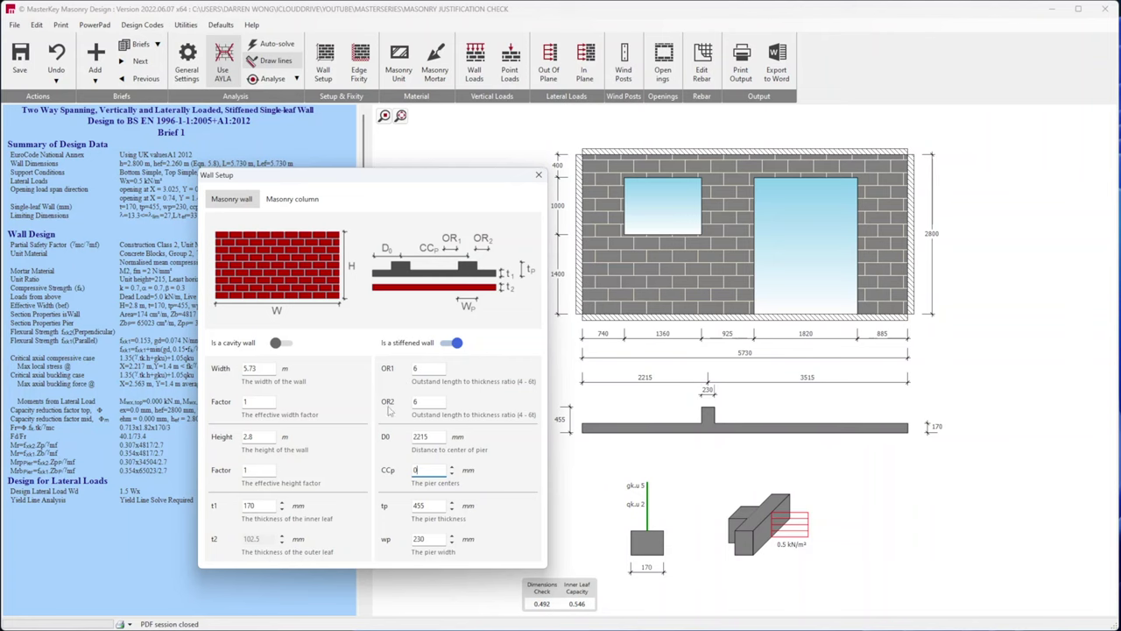
left_click(539, 175)
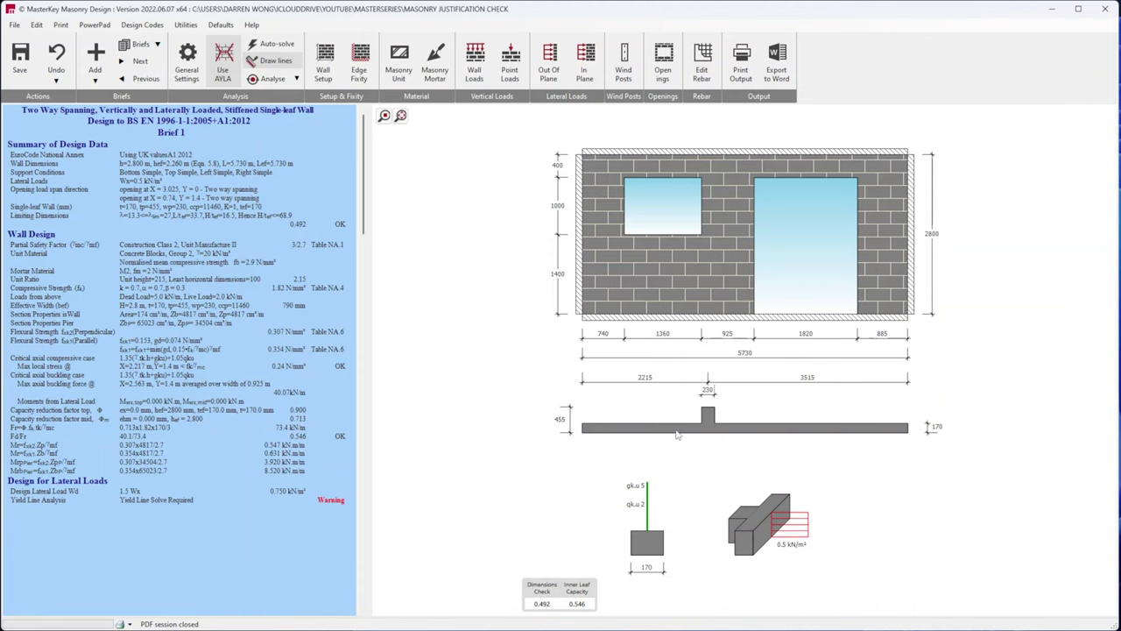
left_click(269, 81)
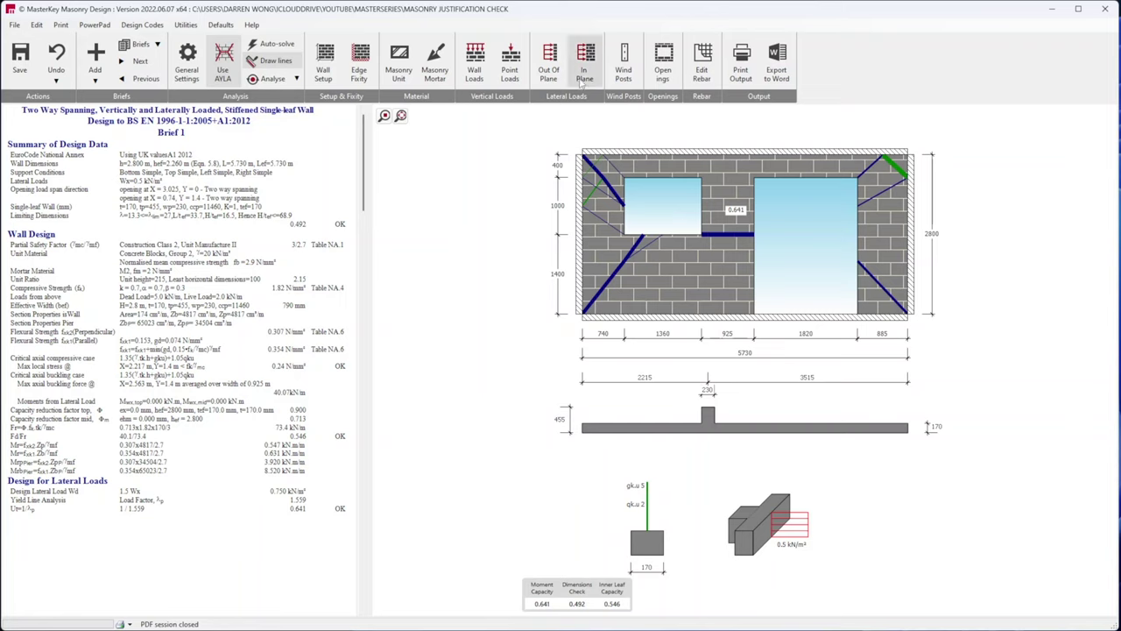
Add a wall point load with Gk of 2 kN and Qk of 6.8 kN.
left_click(511, 63)
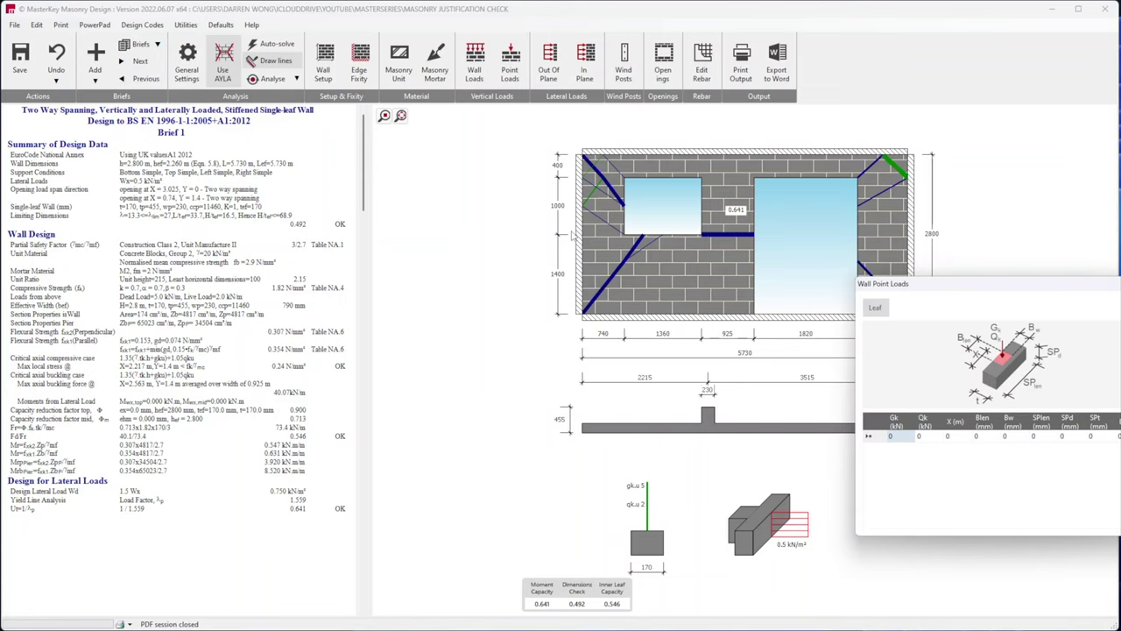
left_click_drag(911, 287, 289, 260)
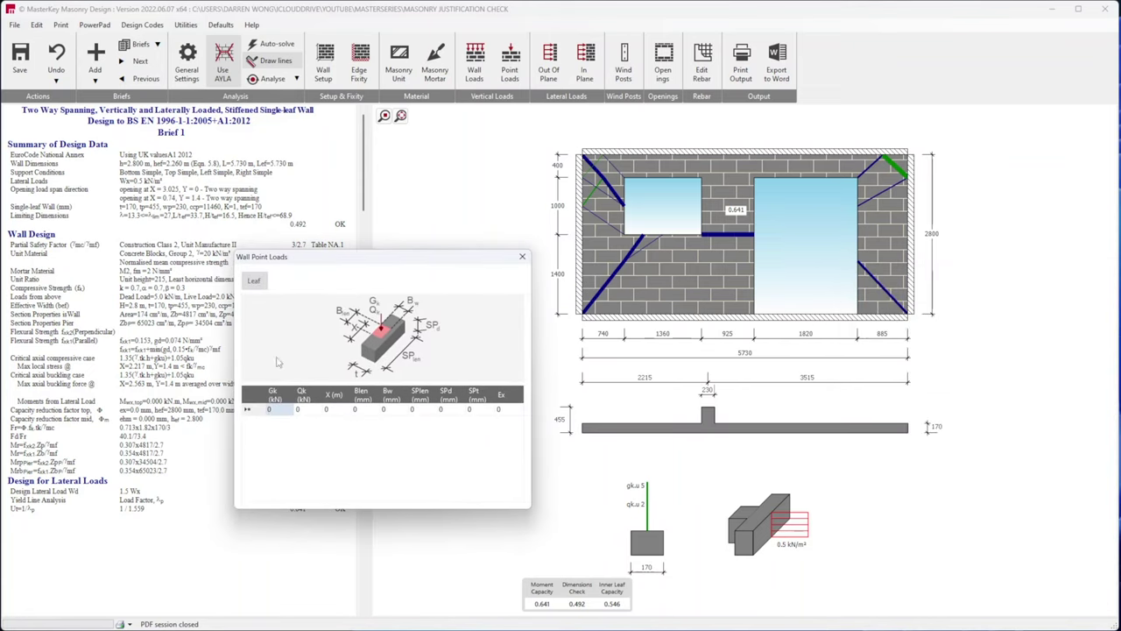
left_click(281, 410)
type("2")
left_click(302, 410)
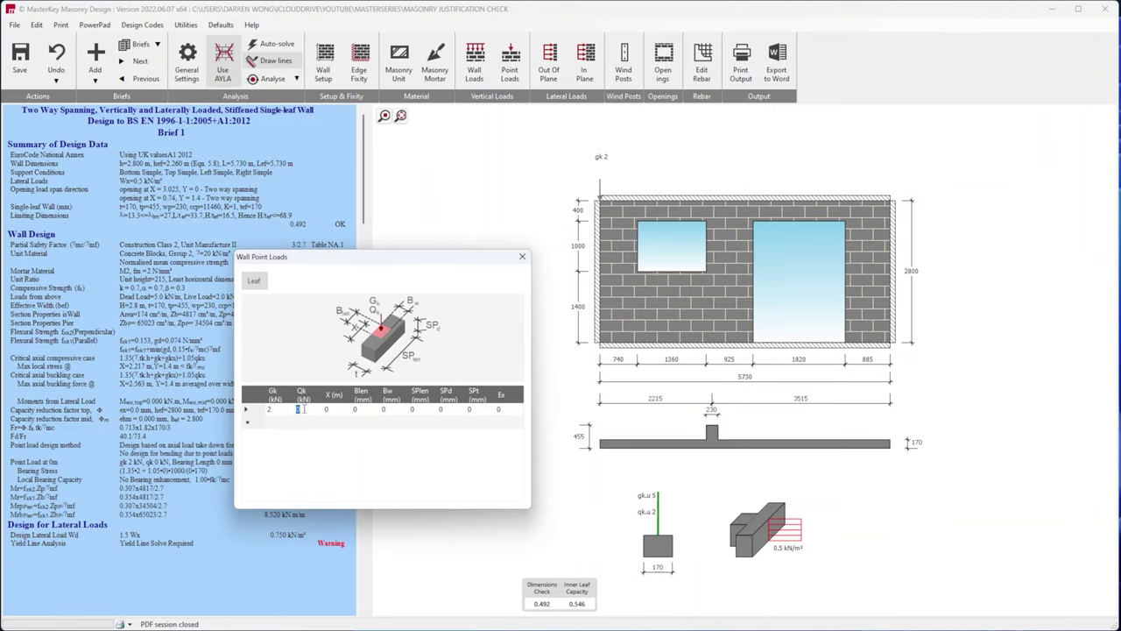
type("2")
type("6.8")
Set the point load's X position to 0.23 m along the wall.
left_click(338, 411)
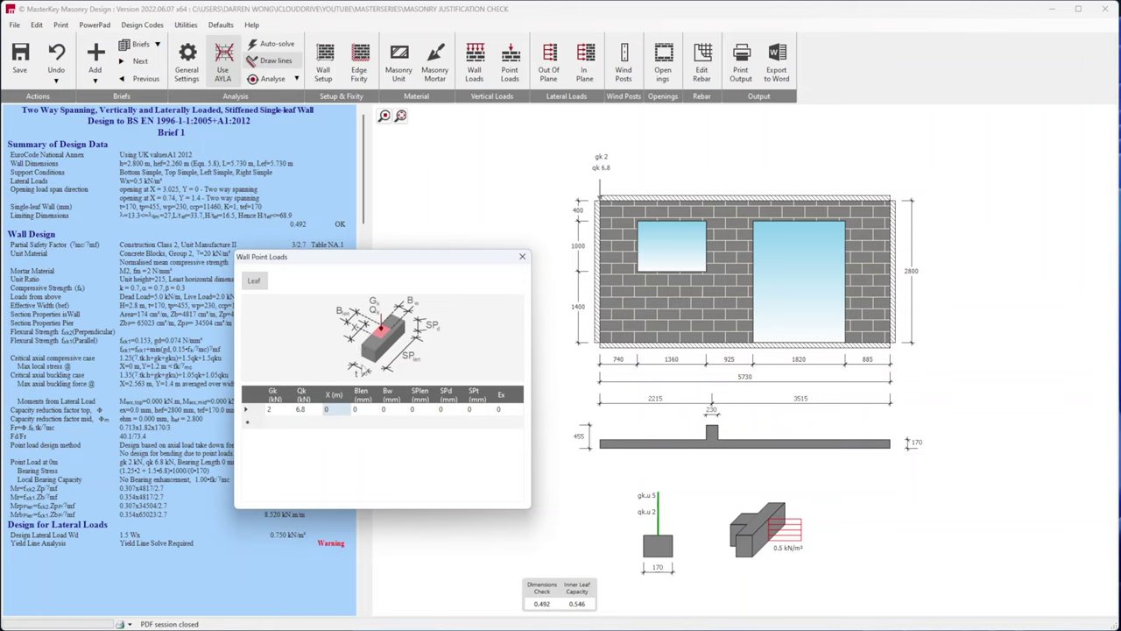
left_click(336, 411)
type("230")
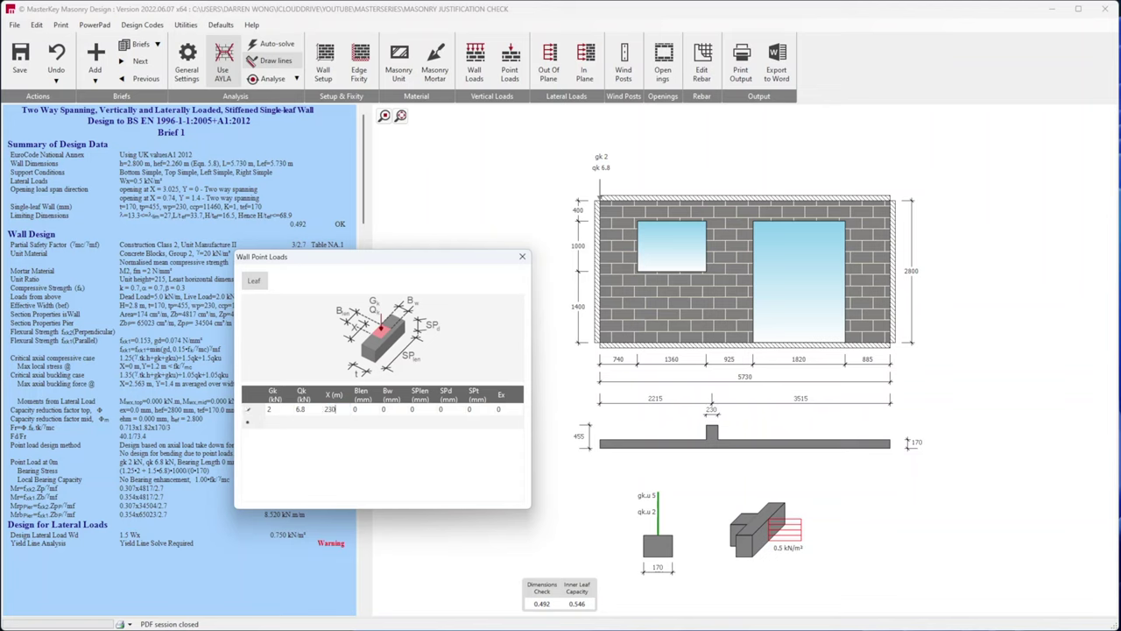
left_click(364, 410)
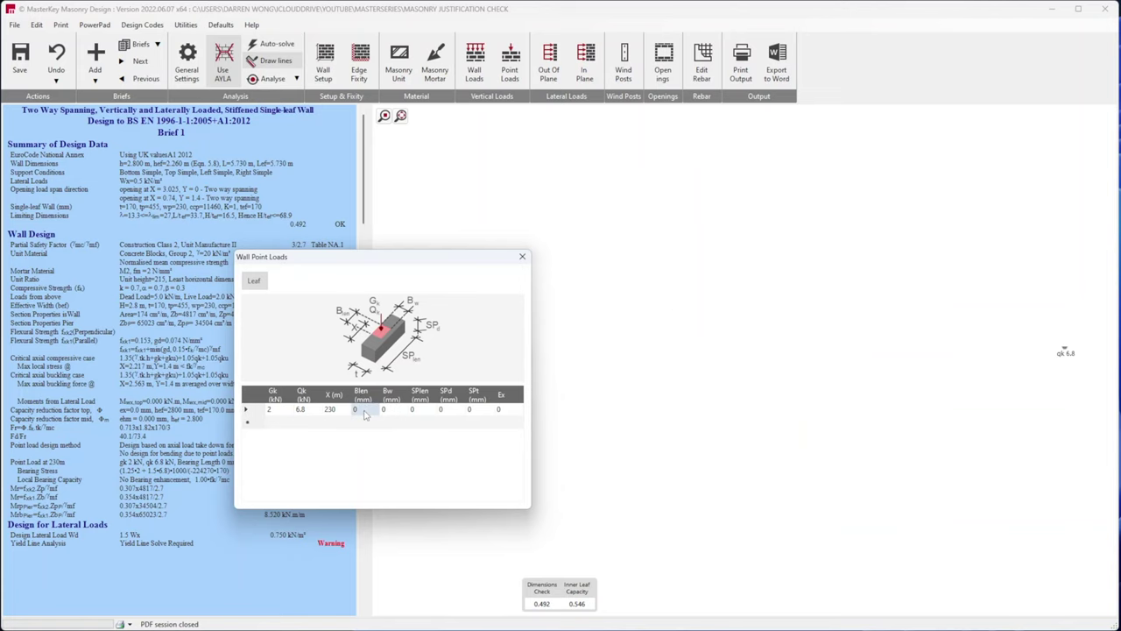
left_click(341, 409)
left_click(362, 411)
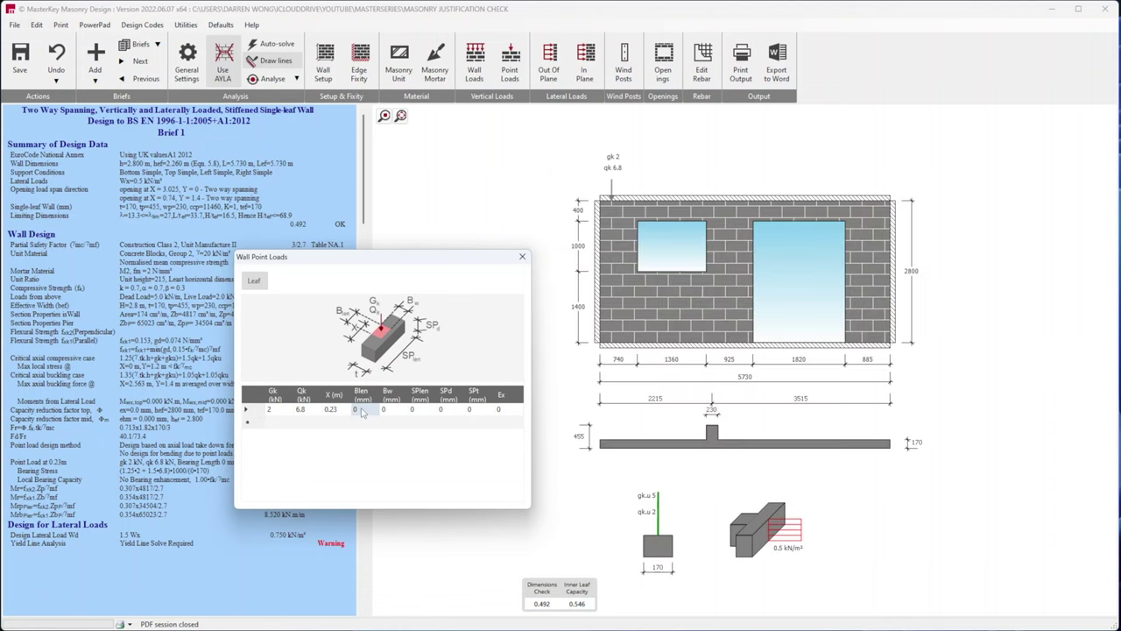
Set the point load's bearing length Blen and bearing width Bw to 100 mm each.
left_click(363, 411)
type("100")
left_click(387, 409)
type("1")
Set the point load's spreader length SPlen to 230 mm and its X position to 2.215 m.
left_click(421, 409)
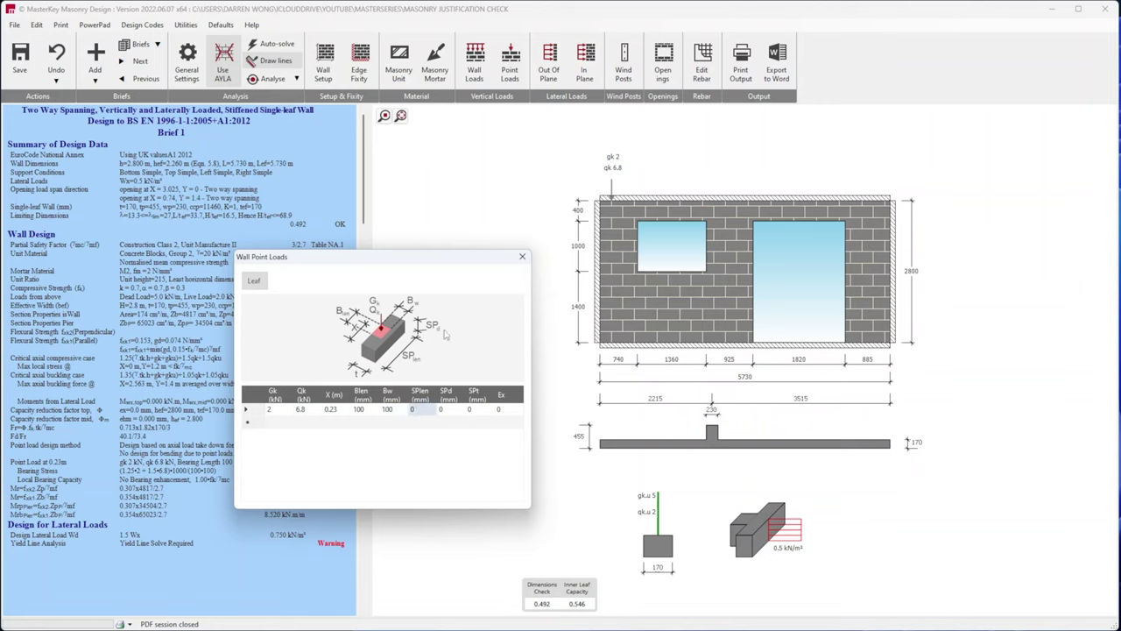
type("230")
left_click(331, 410)
type("2.215")
key("Tab")
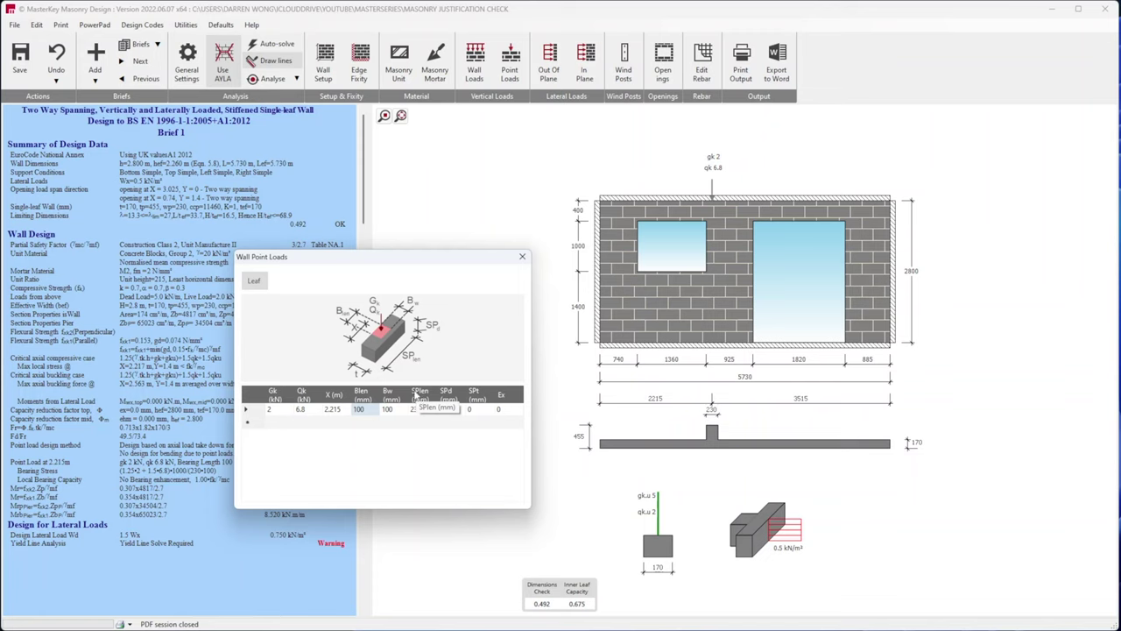
Set the point load's spreader depth SPd to 215 mm.
left_click(417, 409)
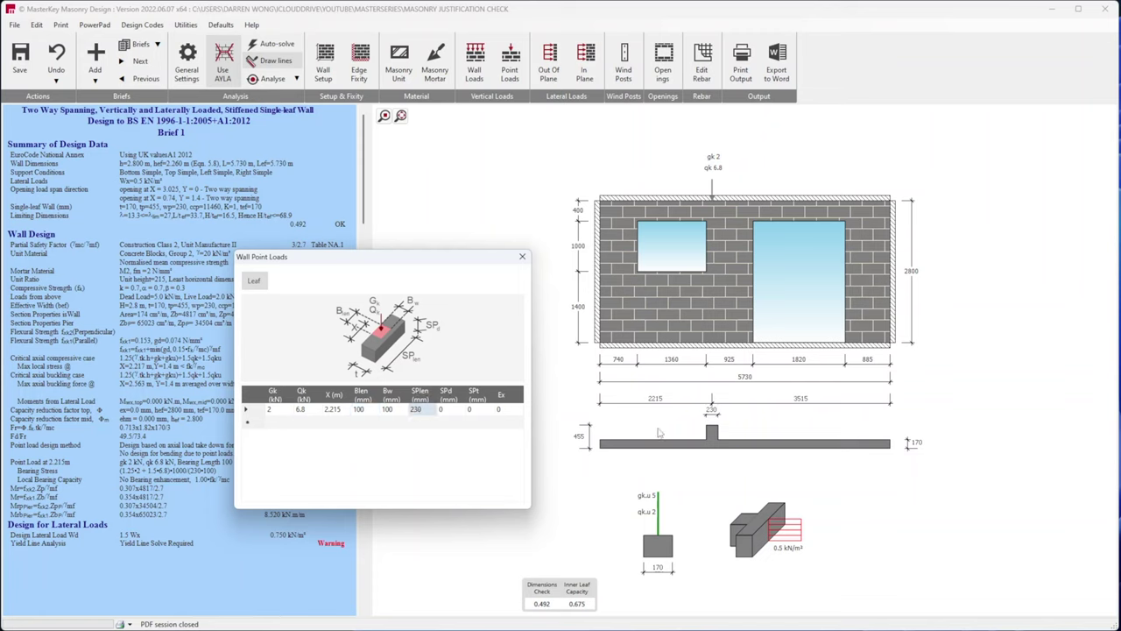
left_click(449, 413)
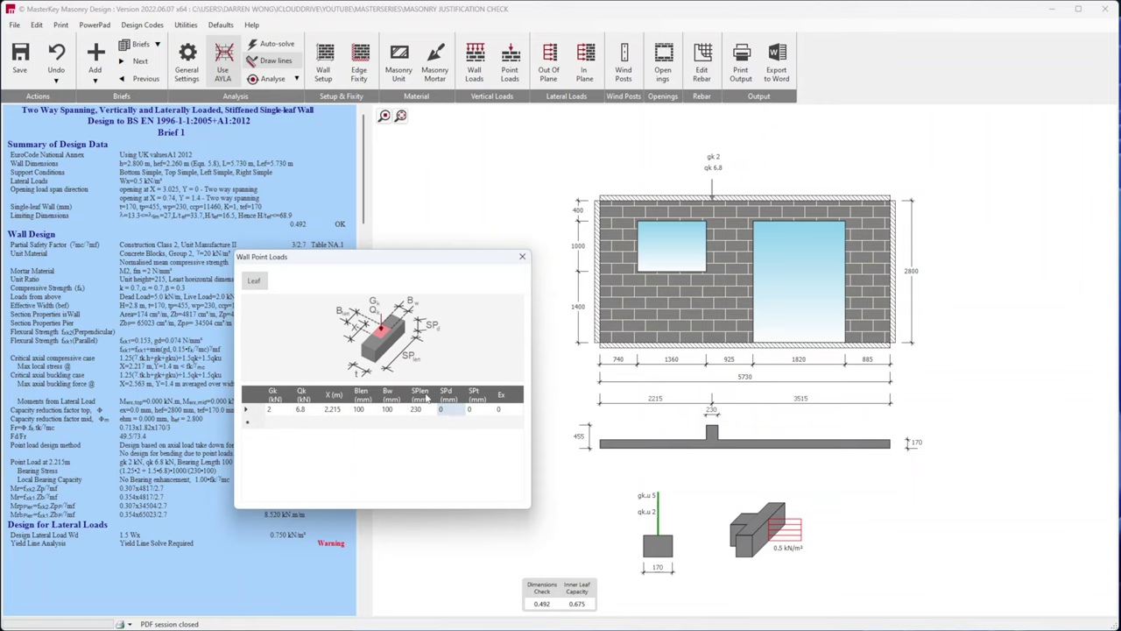
type("215")
left_click(479, 412)
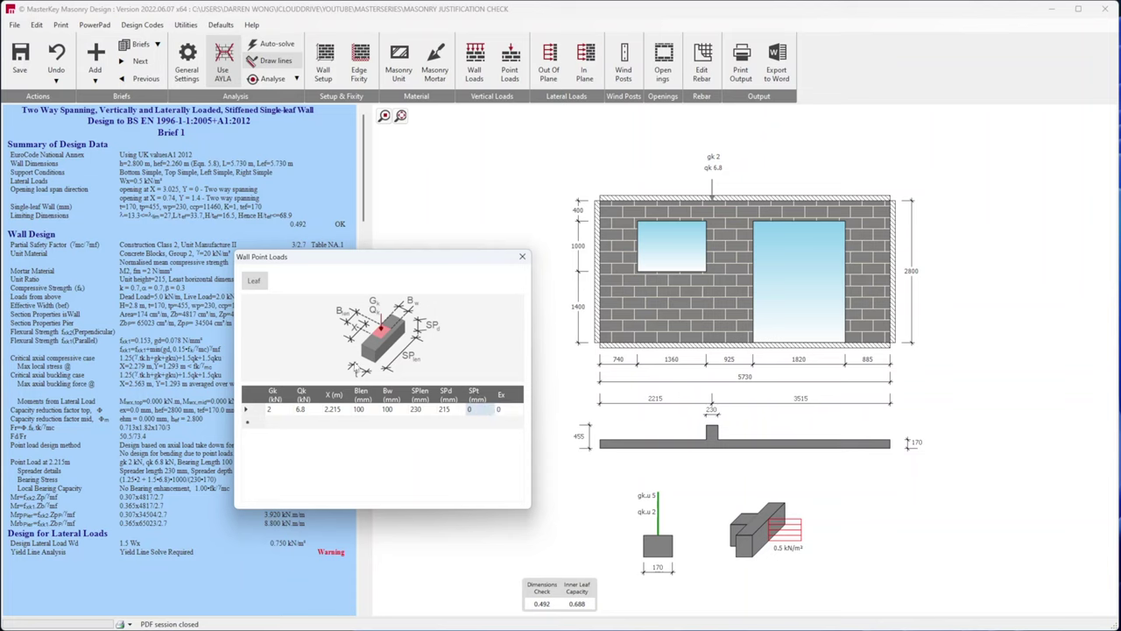
Set the spreader's SPt dimension to 285 mm and analyse the wall with the point load.
left_click(471, 410)
type("85")
left_click(501, 412)
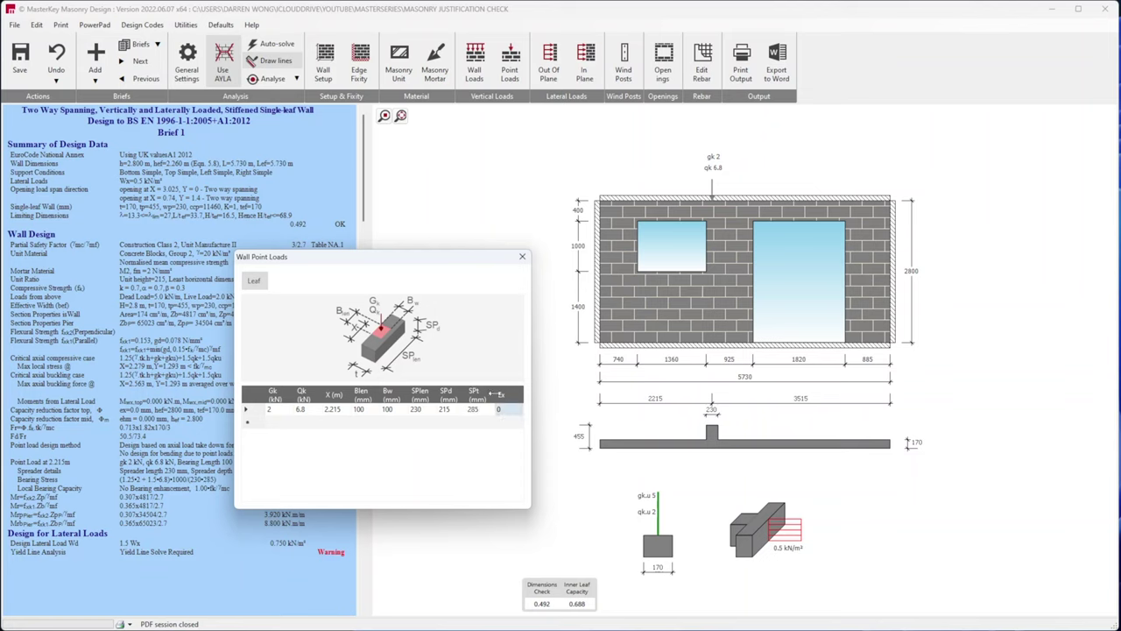
left_click(522, 256)
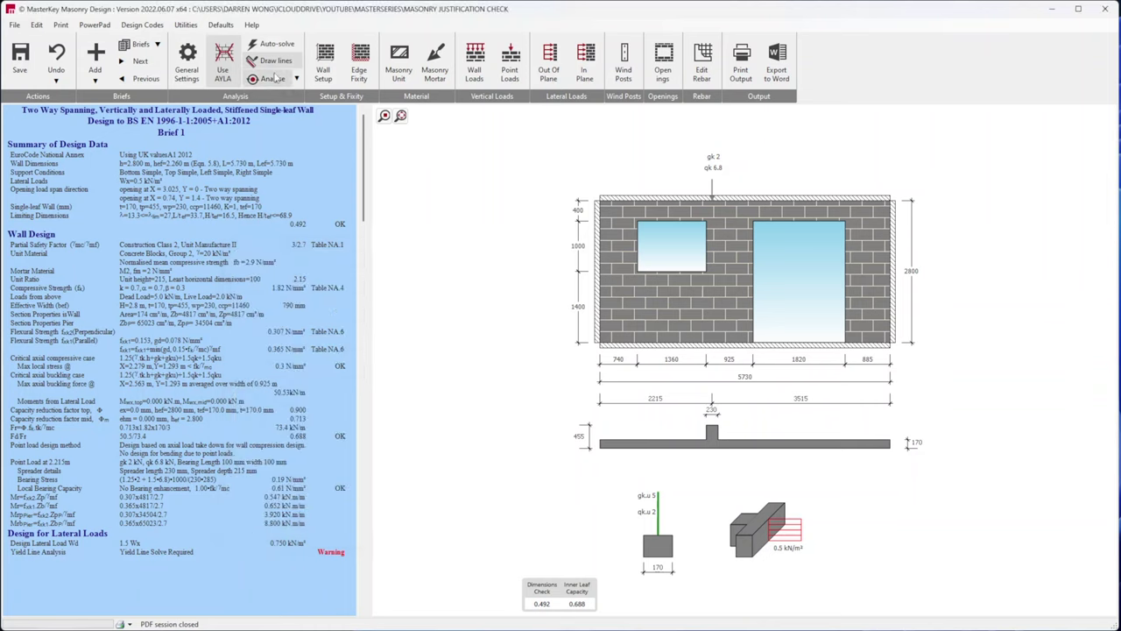
left_click(272, 79)
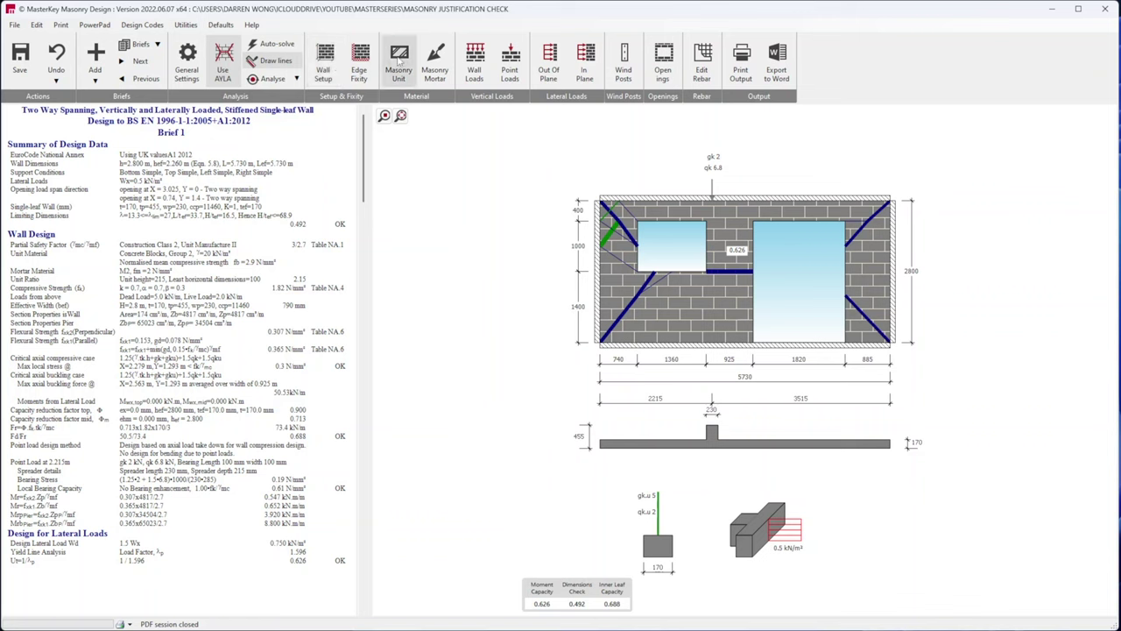
Examine the masonry unit settings and the available unit materials, keeping Concrete Blocks.
left_click(399, 63)
left_click(931, 293)
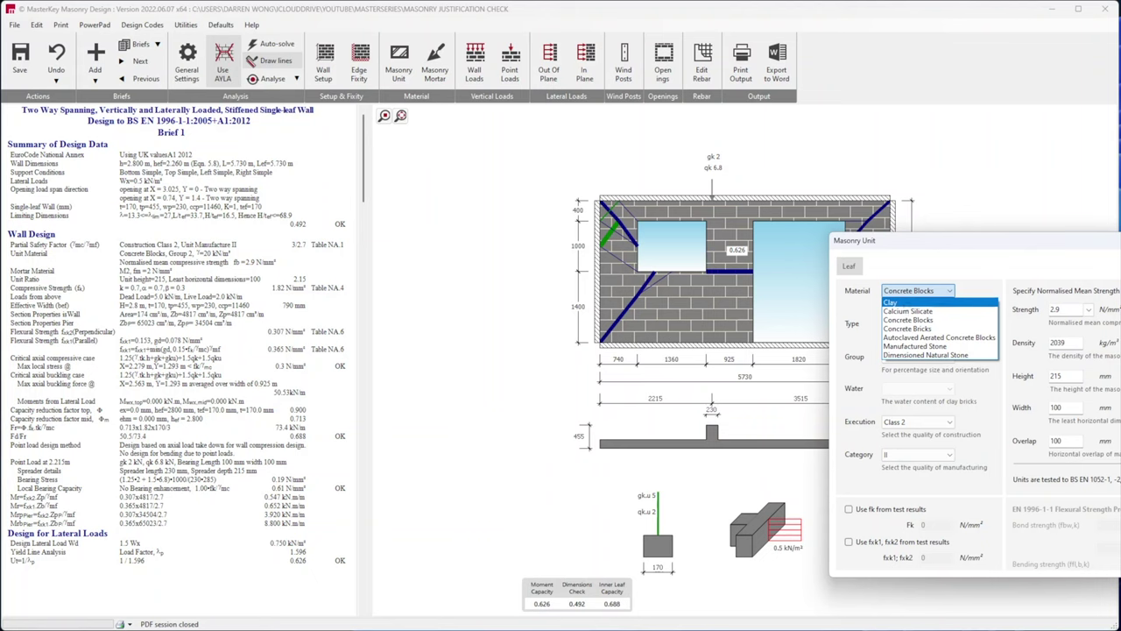
left_click(1011, 266)
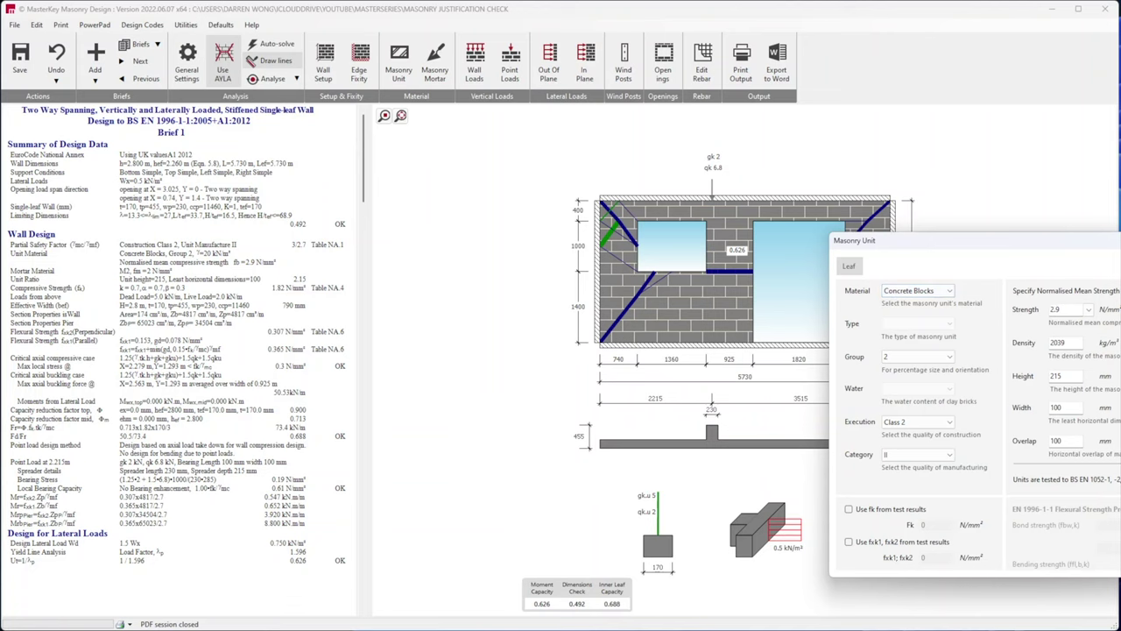
key("Escape")
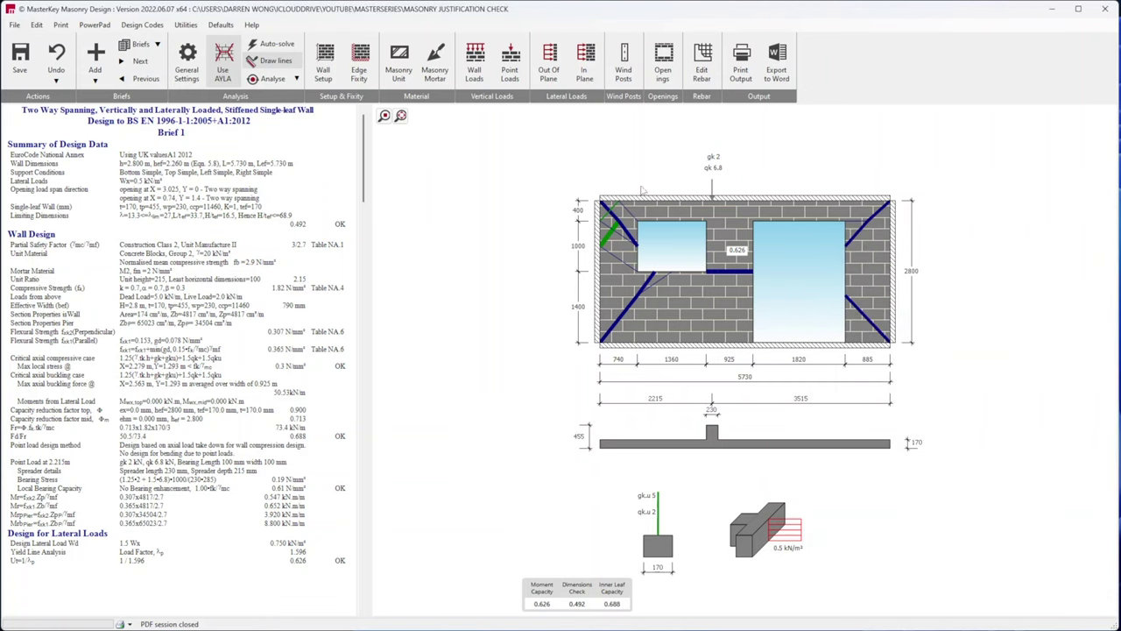